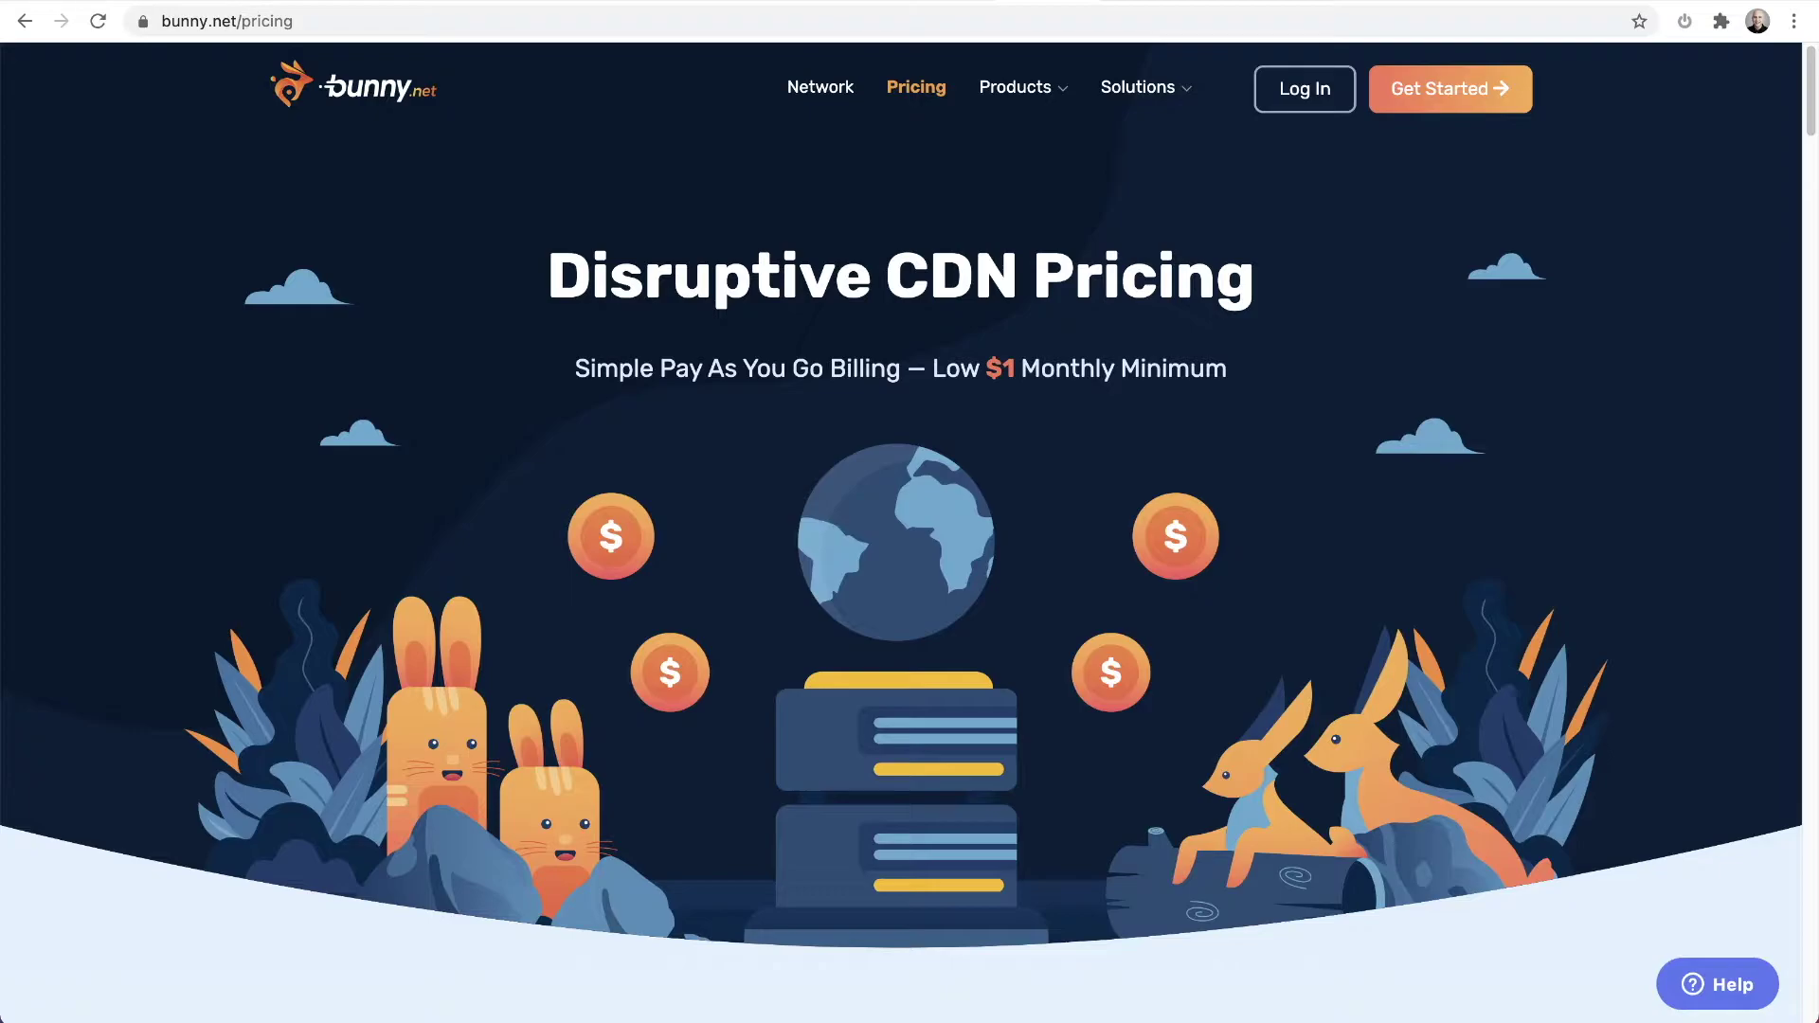
Scroll Bunny.net's pricing page down to the Product Pricing section.
click(994, 278)
scroll(988, 289, down, 1)
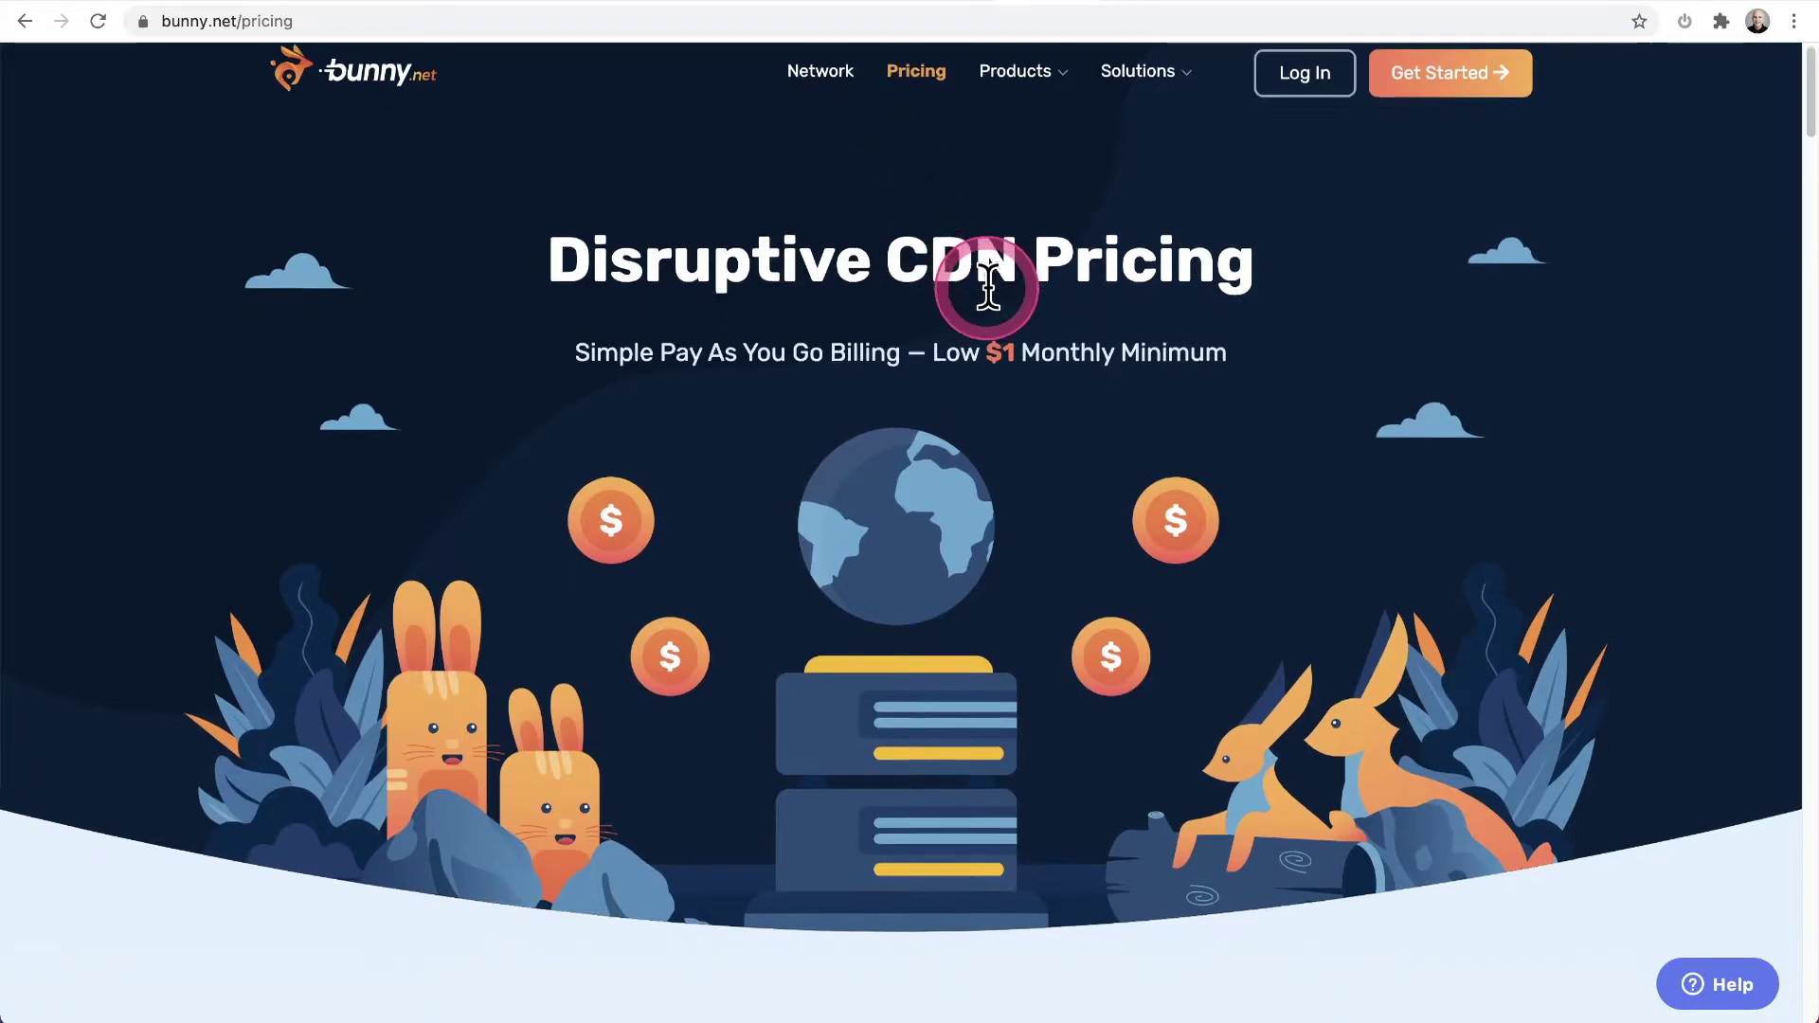
scroll(987, 285, down, 10)
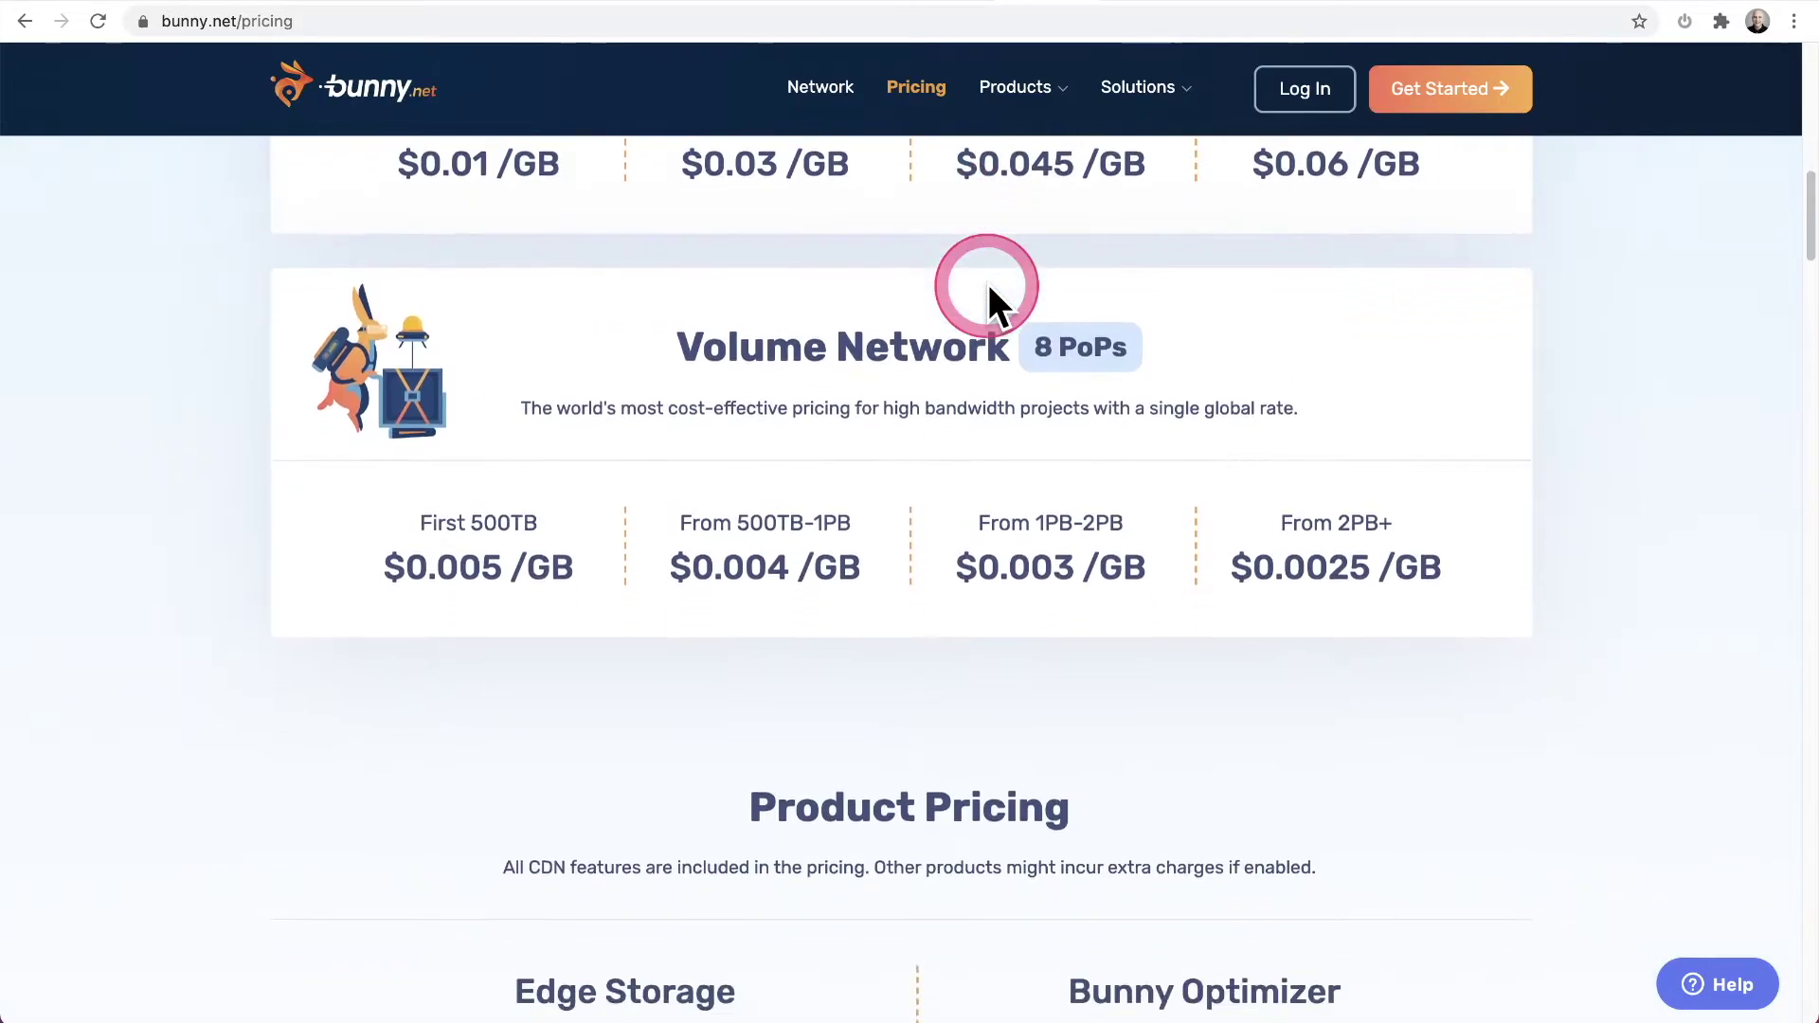
scroll(987, 283, down, 8)
scroll(987, 283, up, 3)
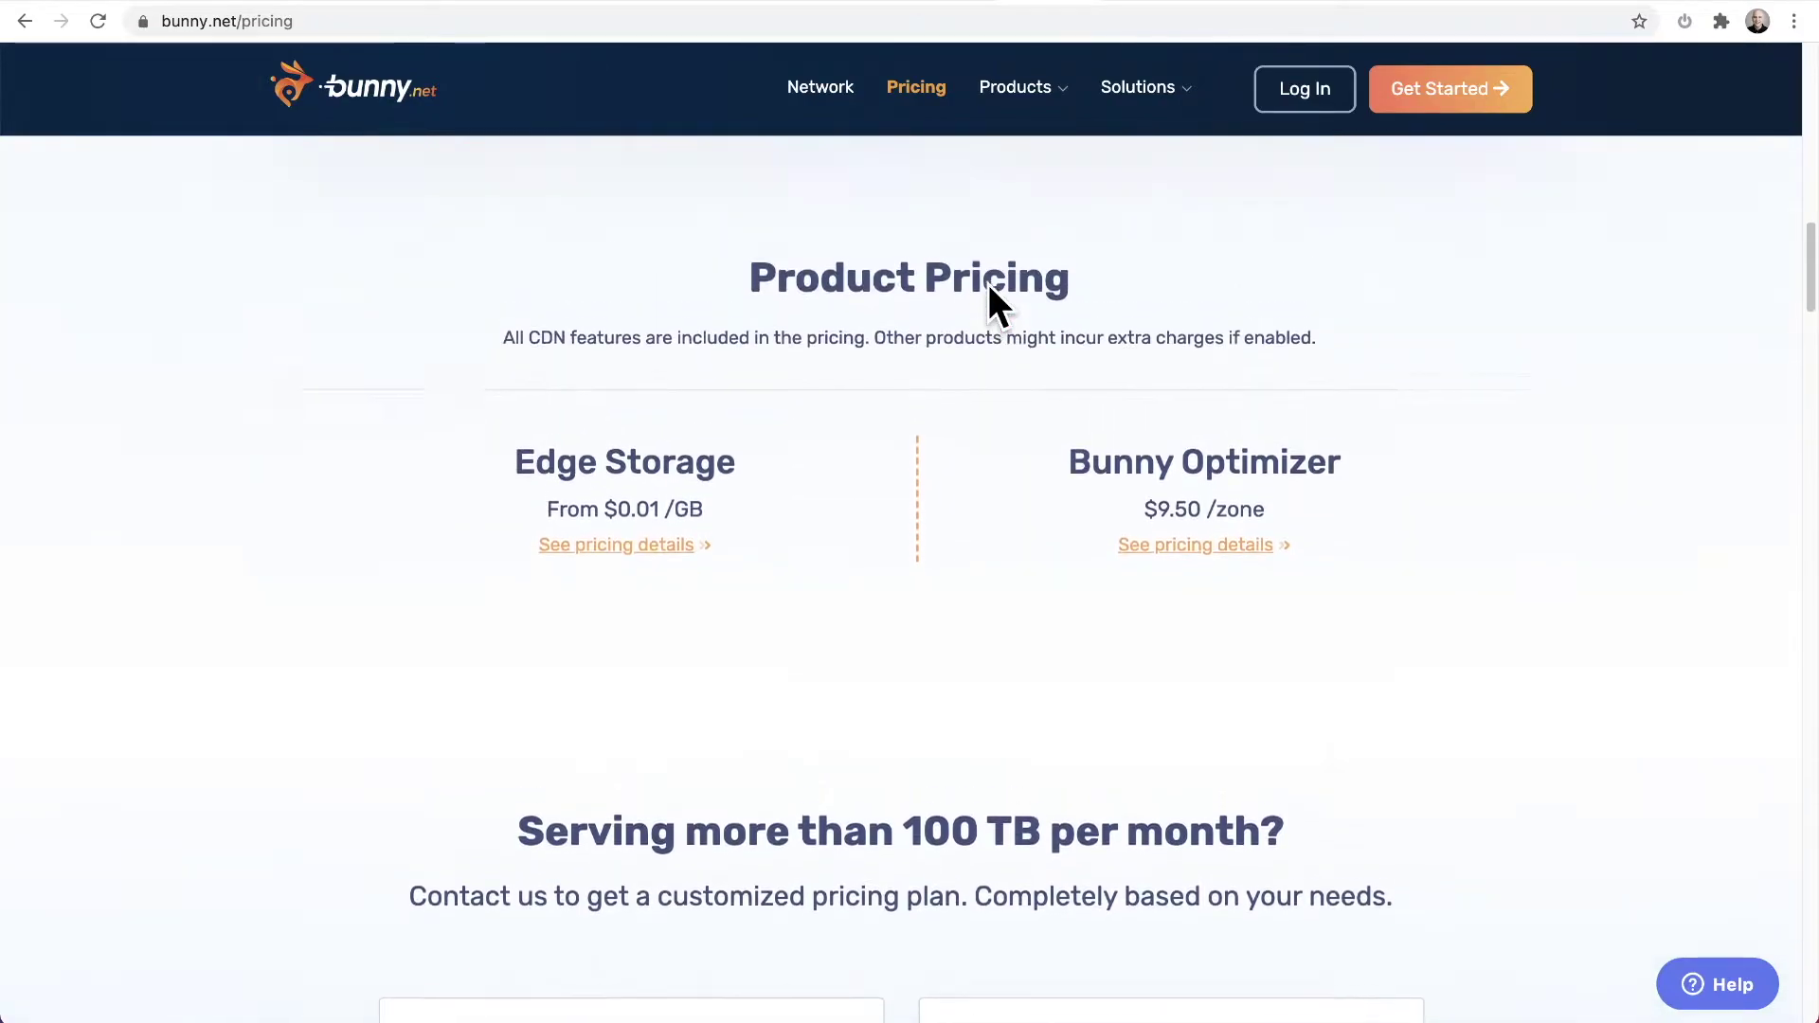
scroll(987, 282, up, 2)
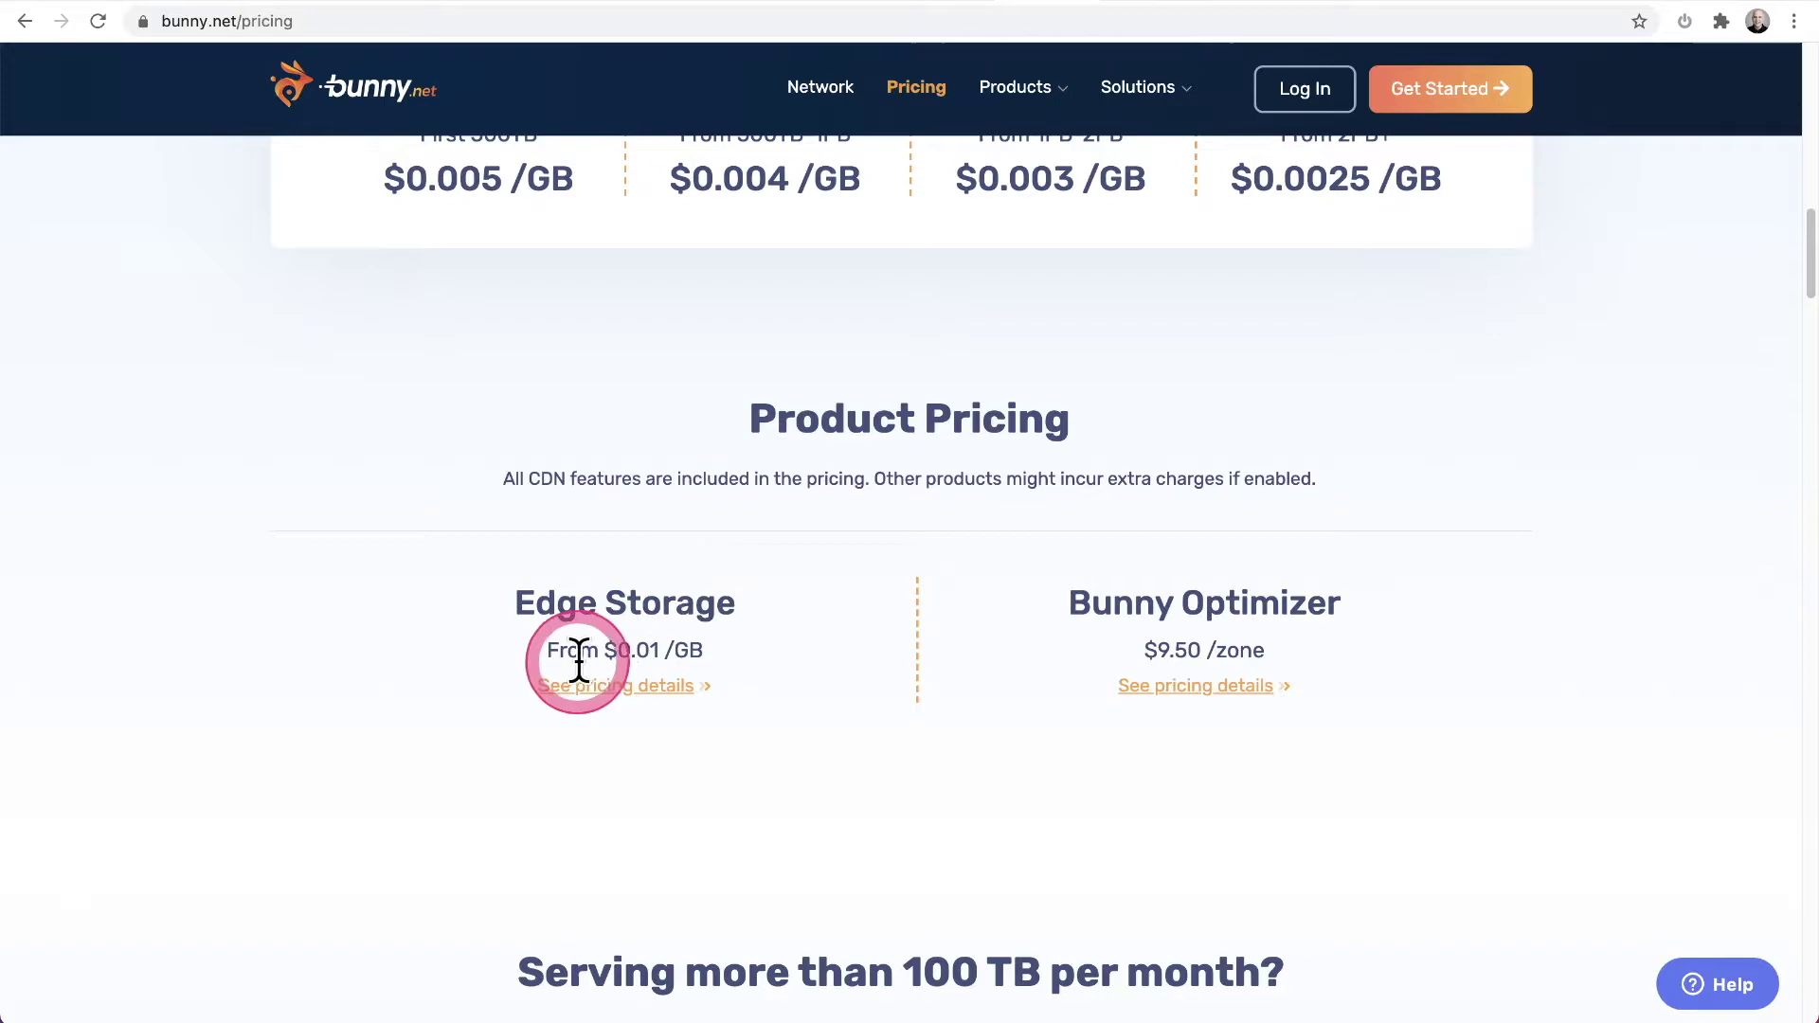
Highlight Edge Storage's 'From $0.01 /GB' price, then clear the selection.
drag(552, 651, 707, 651)
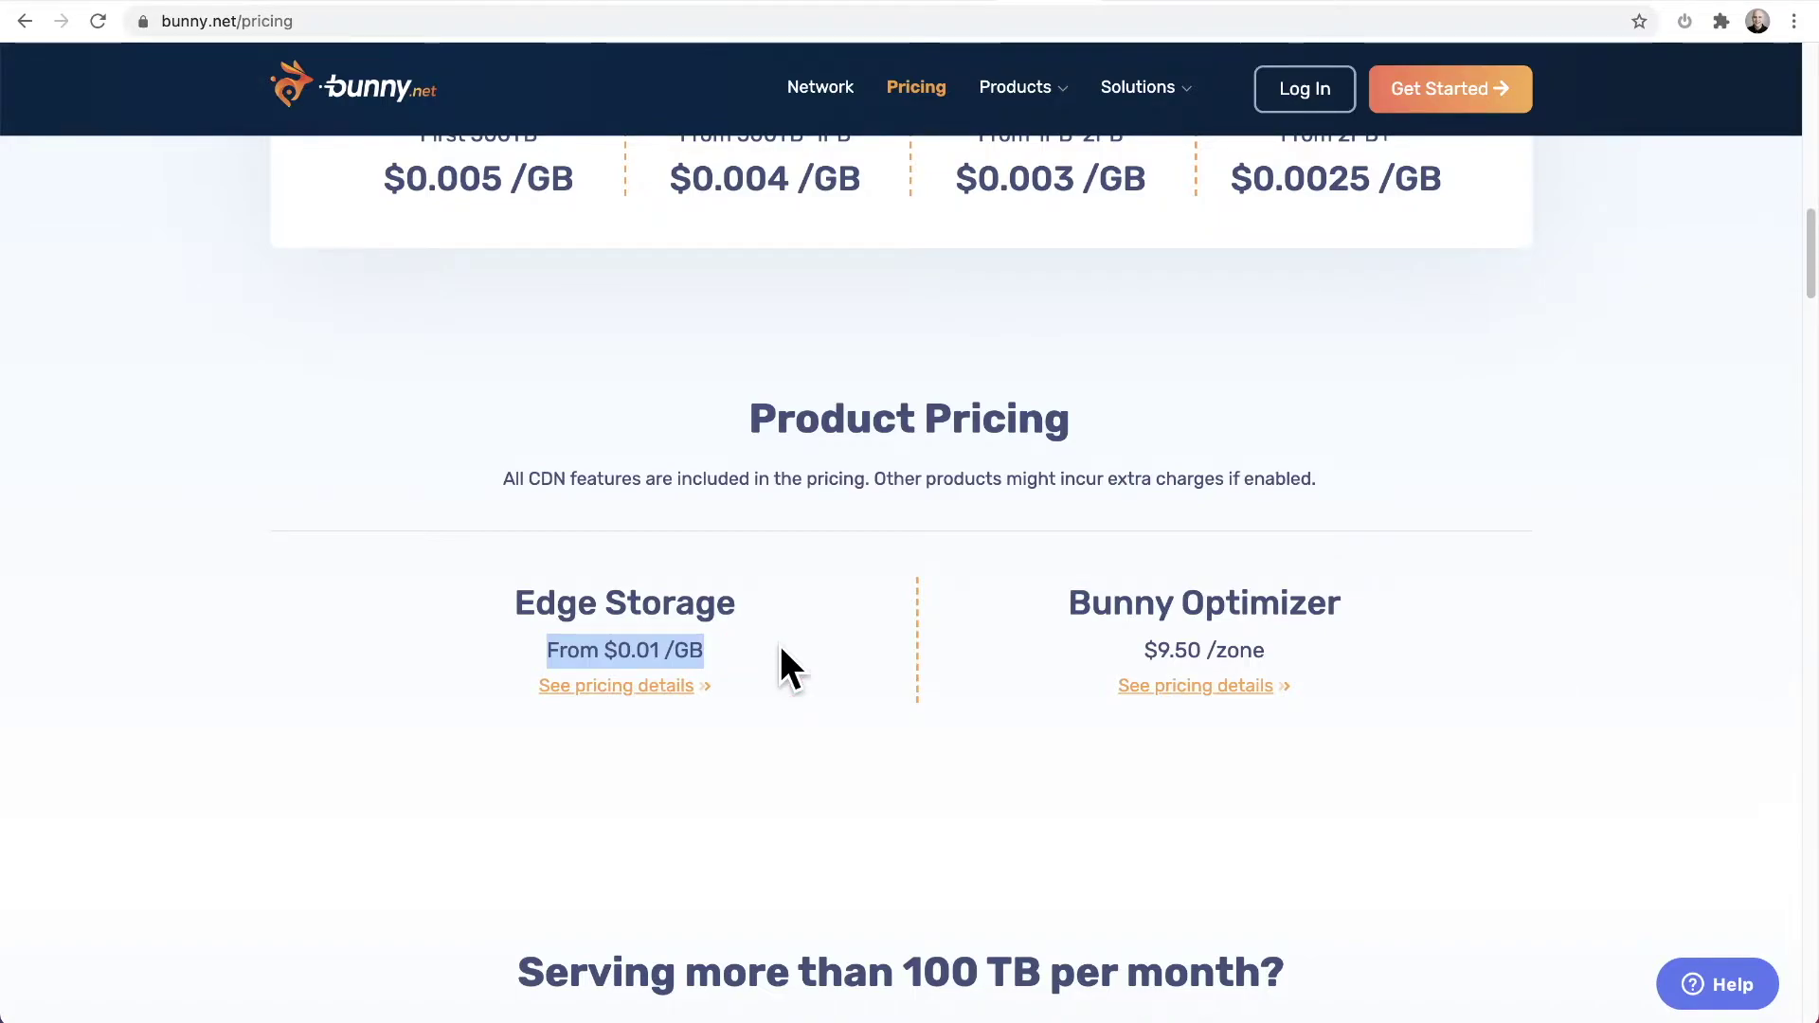
scroll(777, 663, up, 1)
click(776, 679)
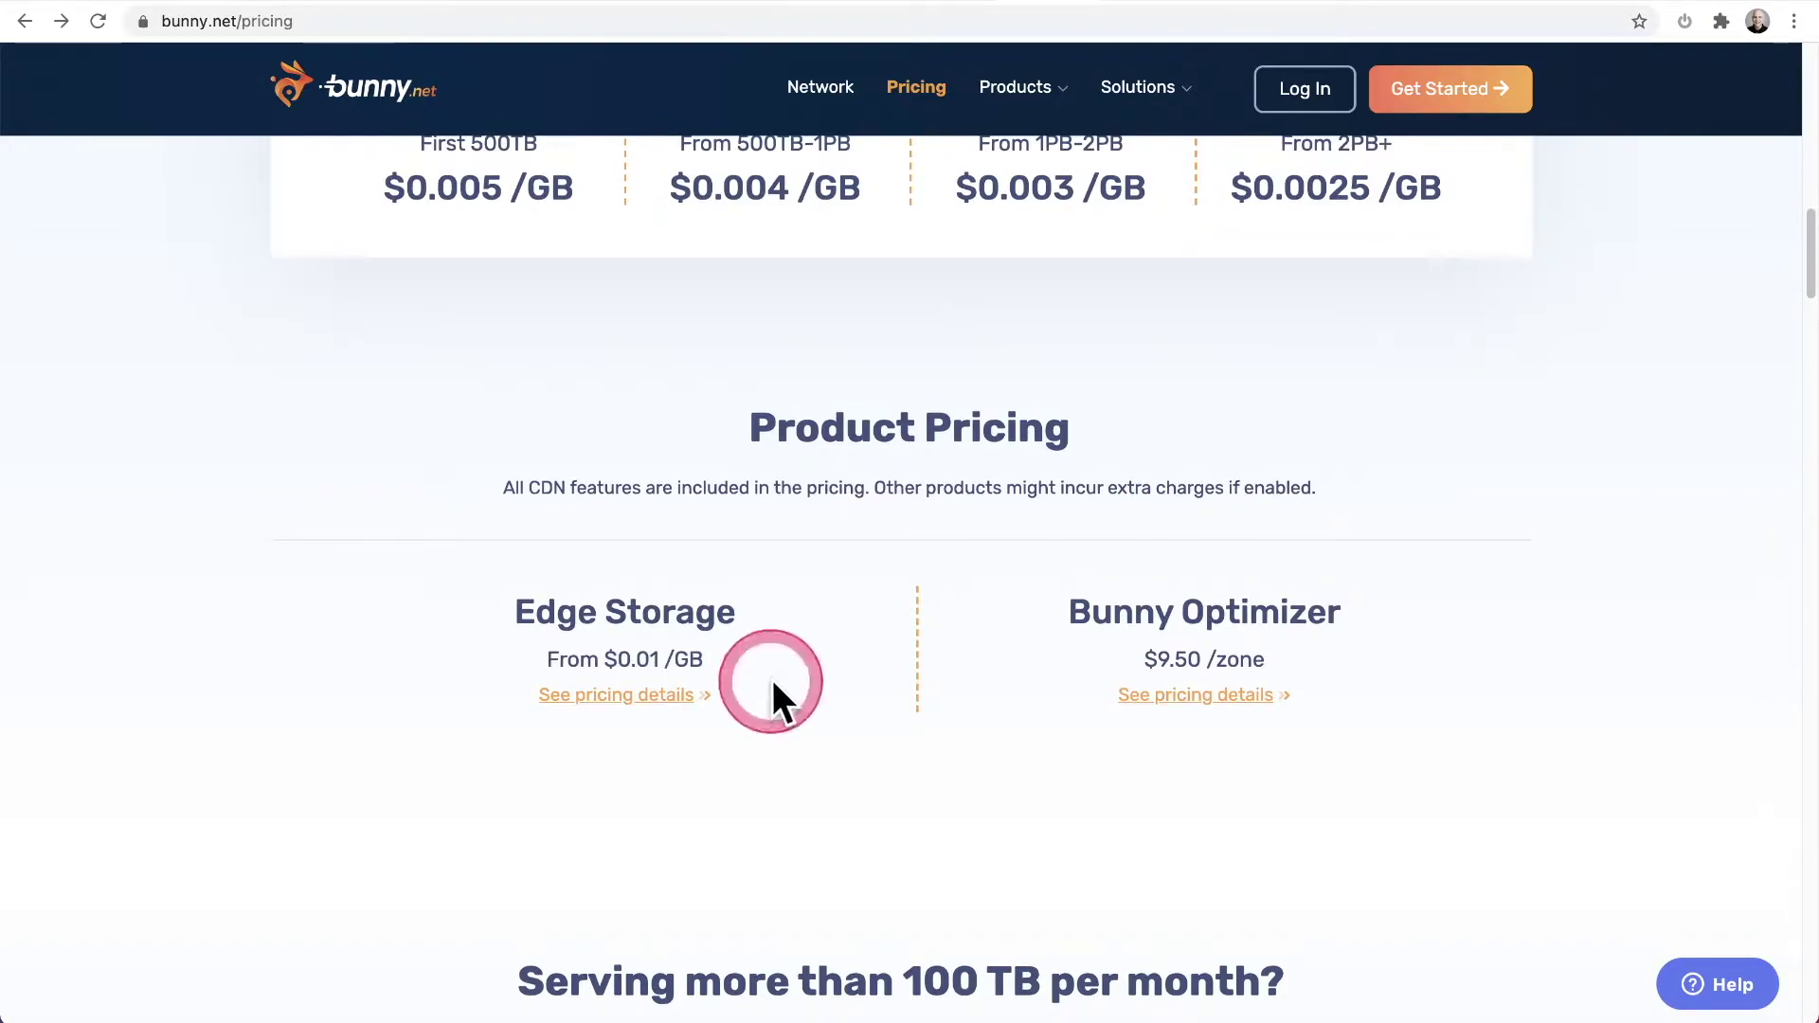
Open Edge Storage's pricing details and scroll to the region cards totalling $0.03 /GB.
click(621, 701)
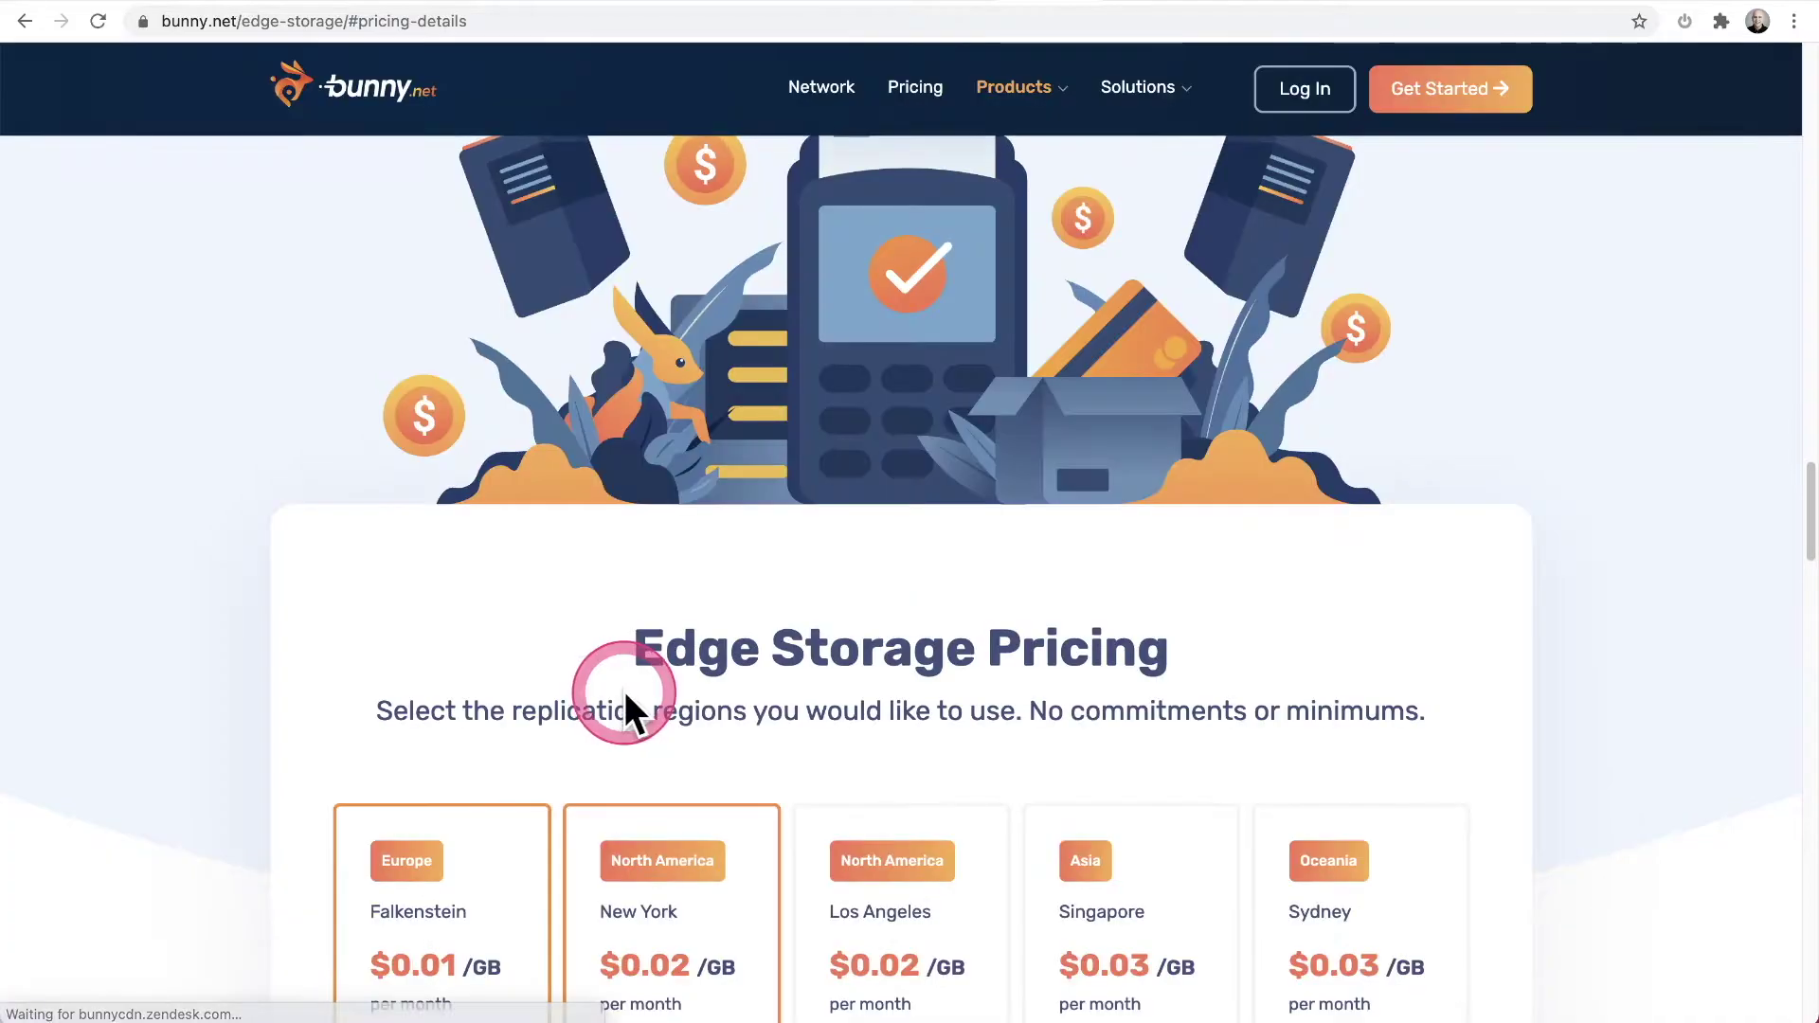
scroll(629, 689, down, 3)
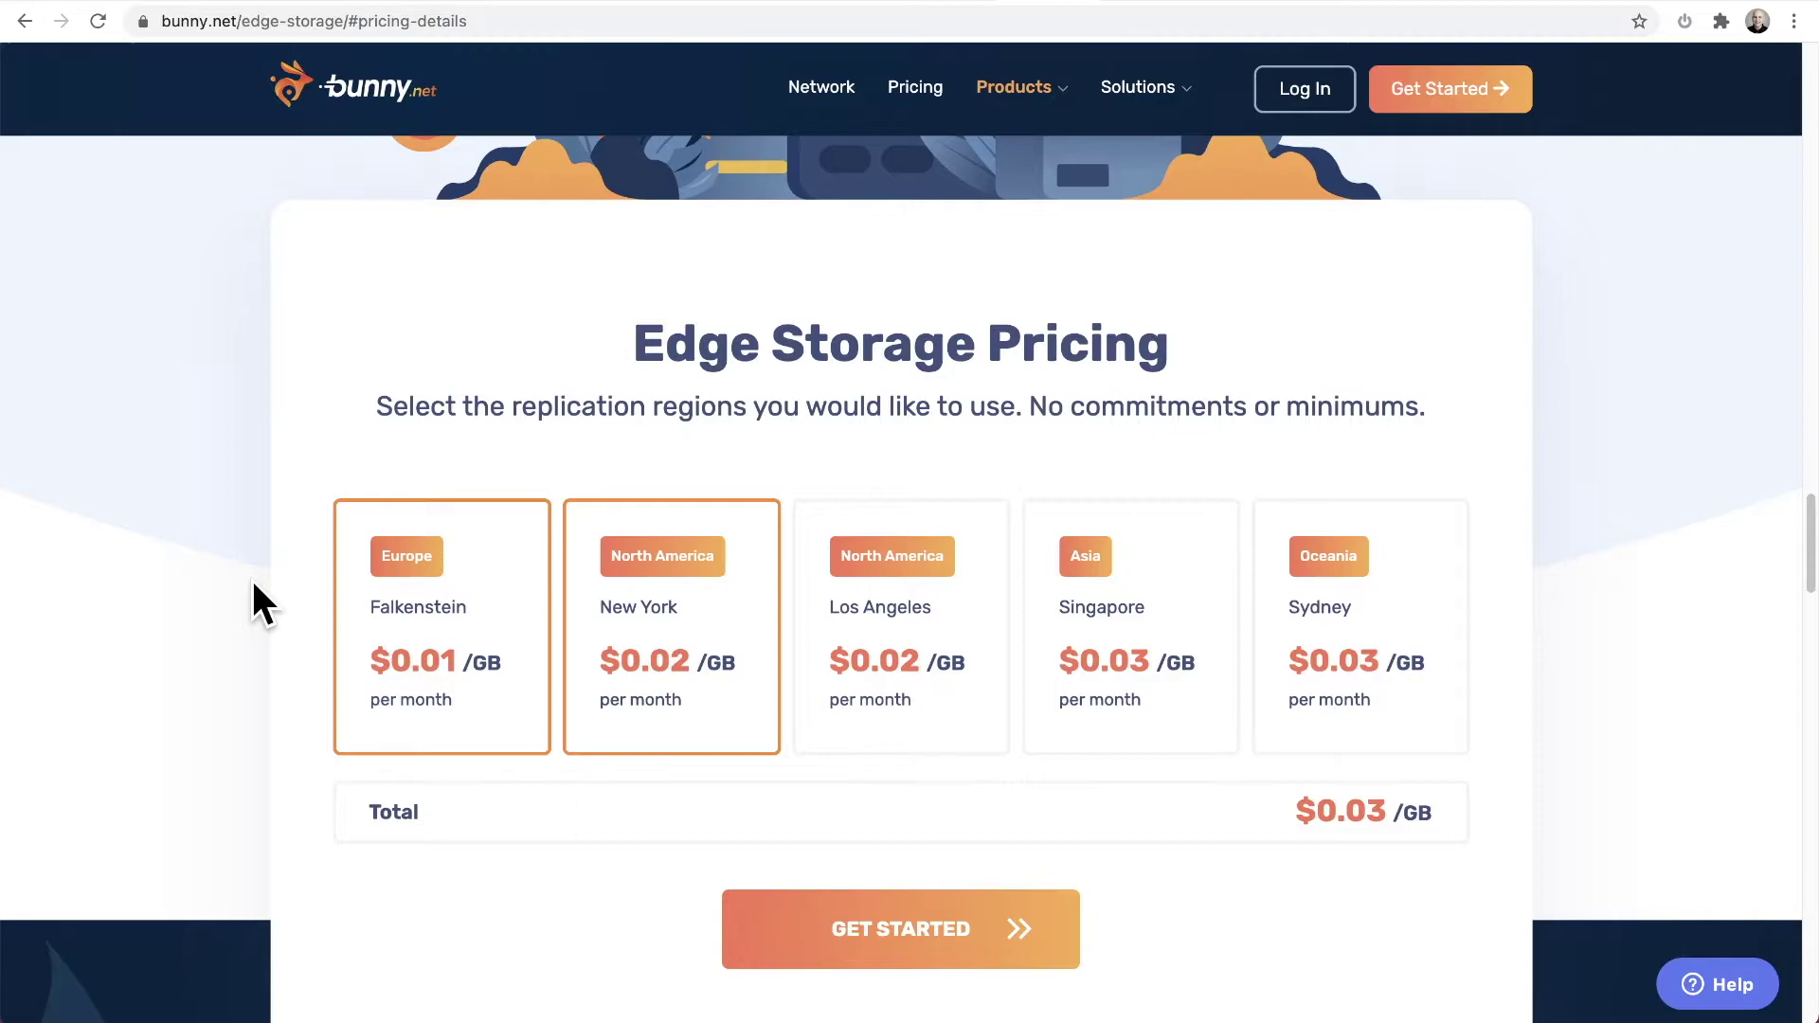
Deselect New York so only Falkenstein remains at $0.01 /GB, then return to bunny.net/pricing.
click(381, 618)
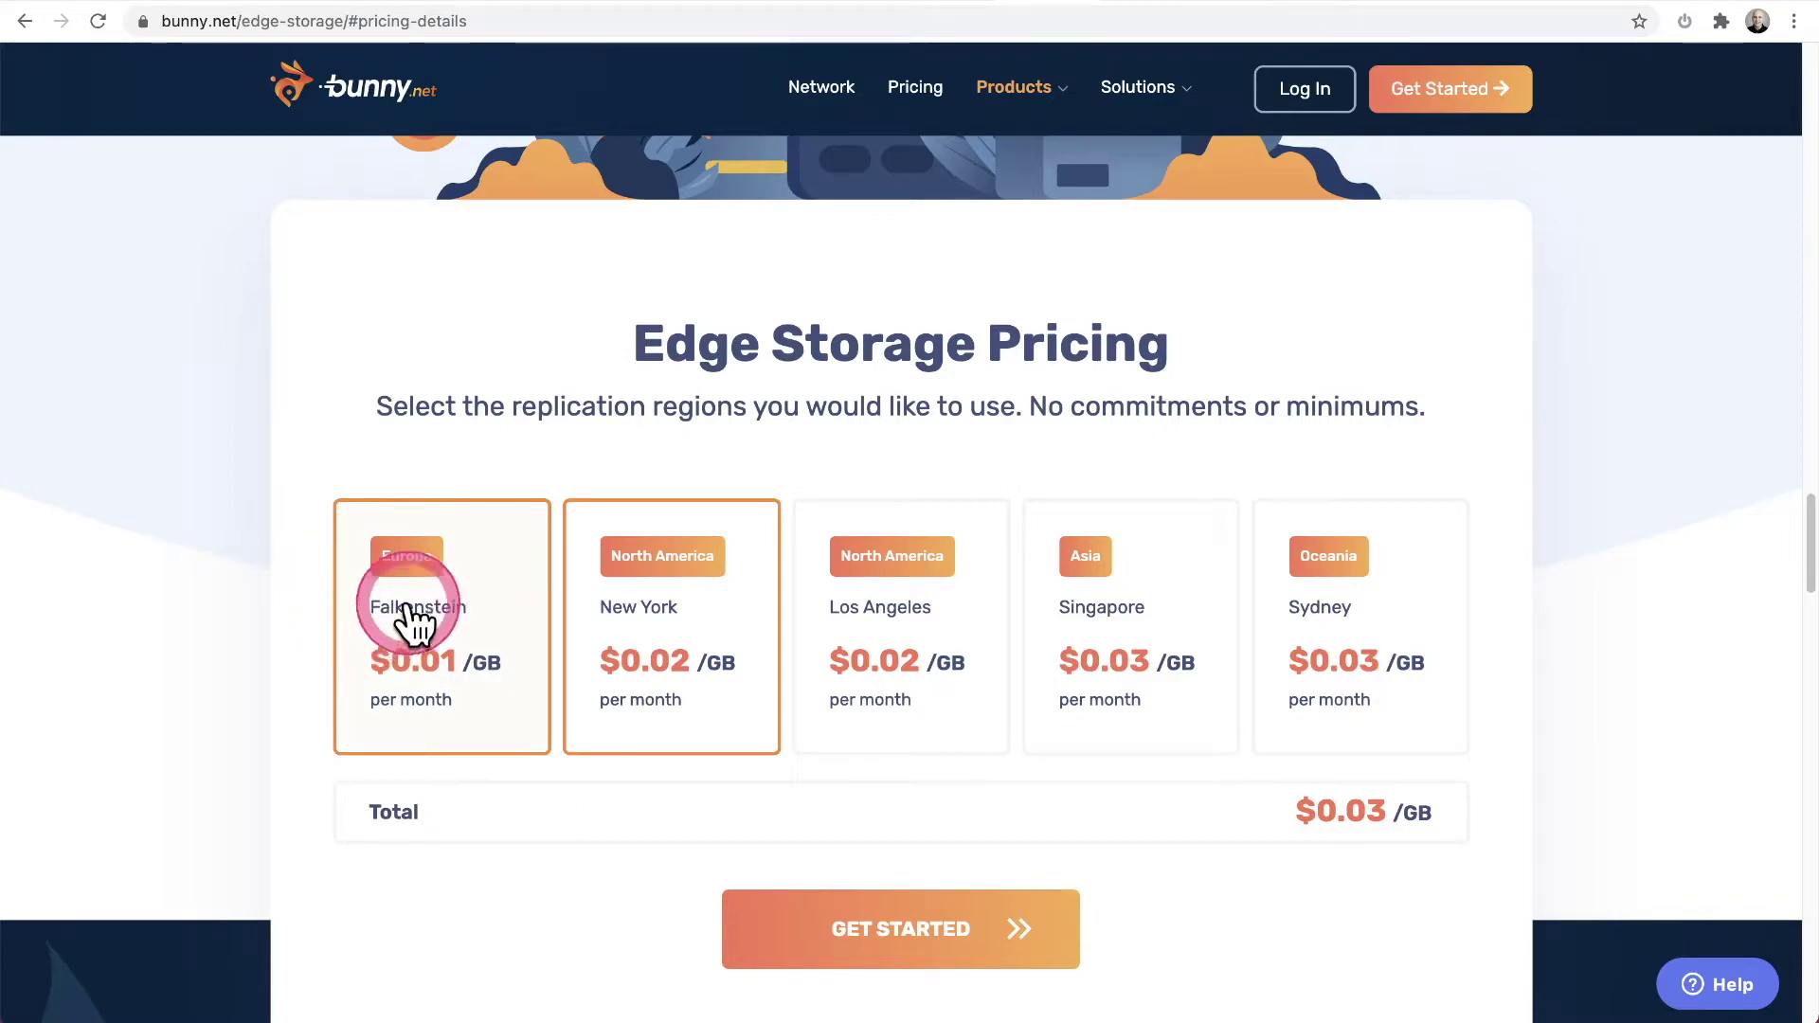
click(716, 628)
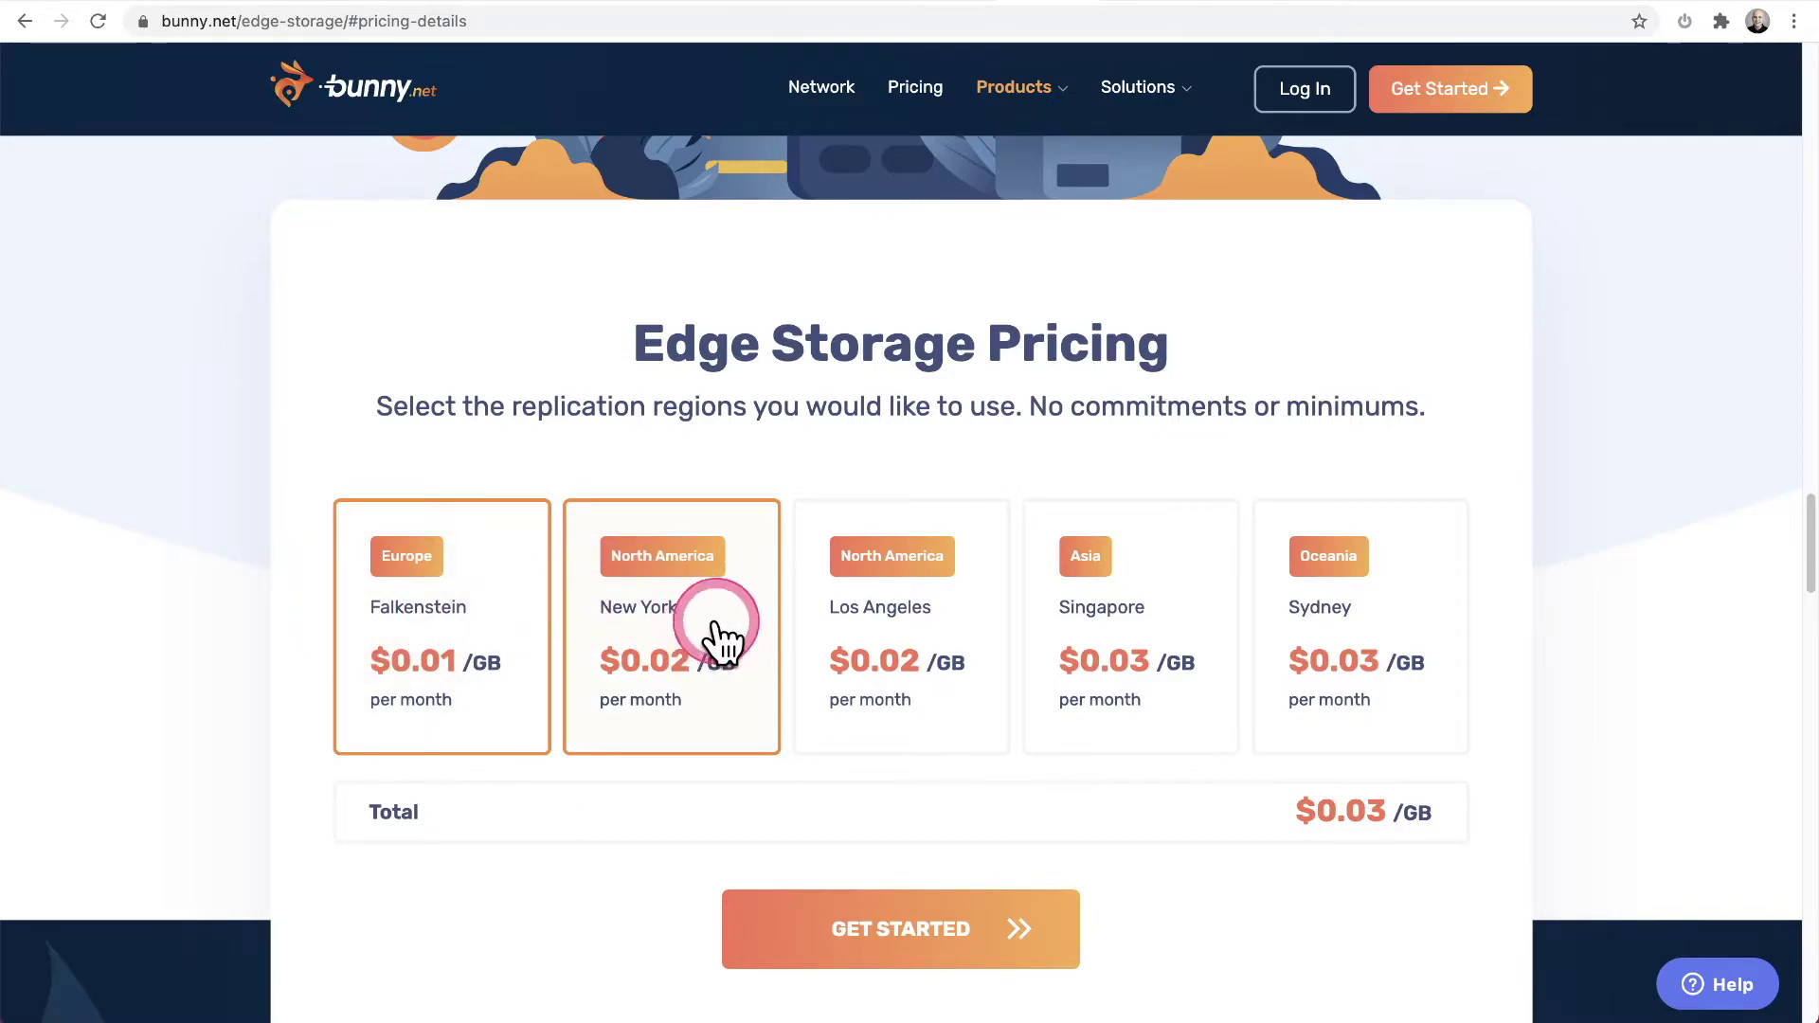
click(720, 635)
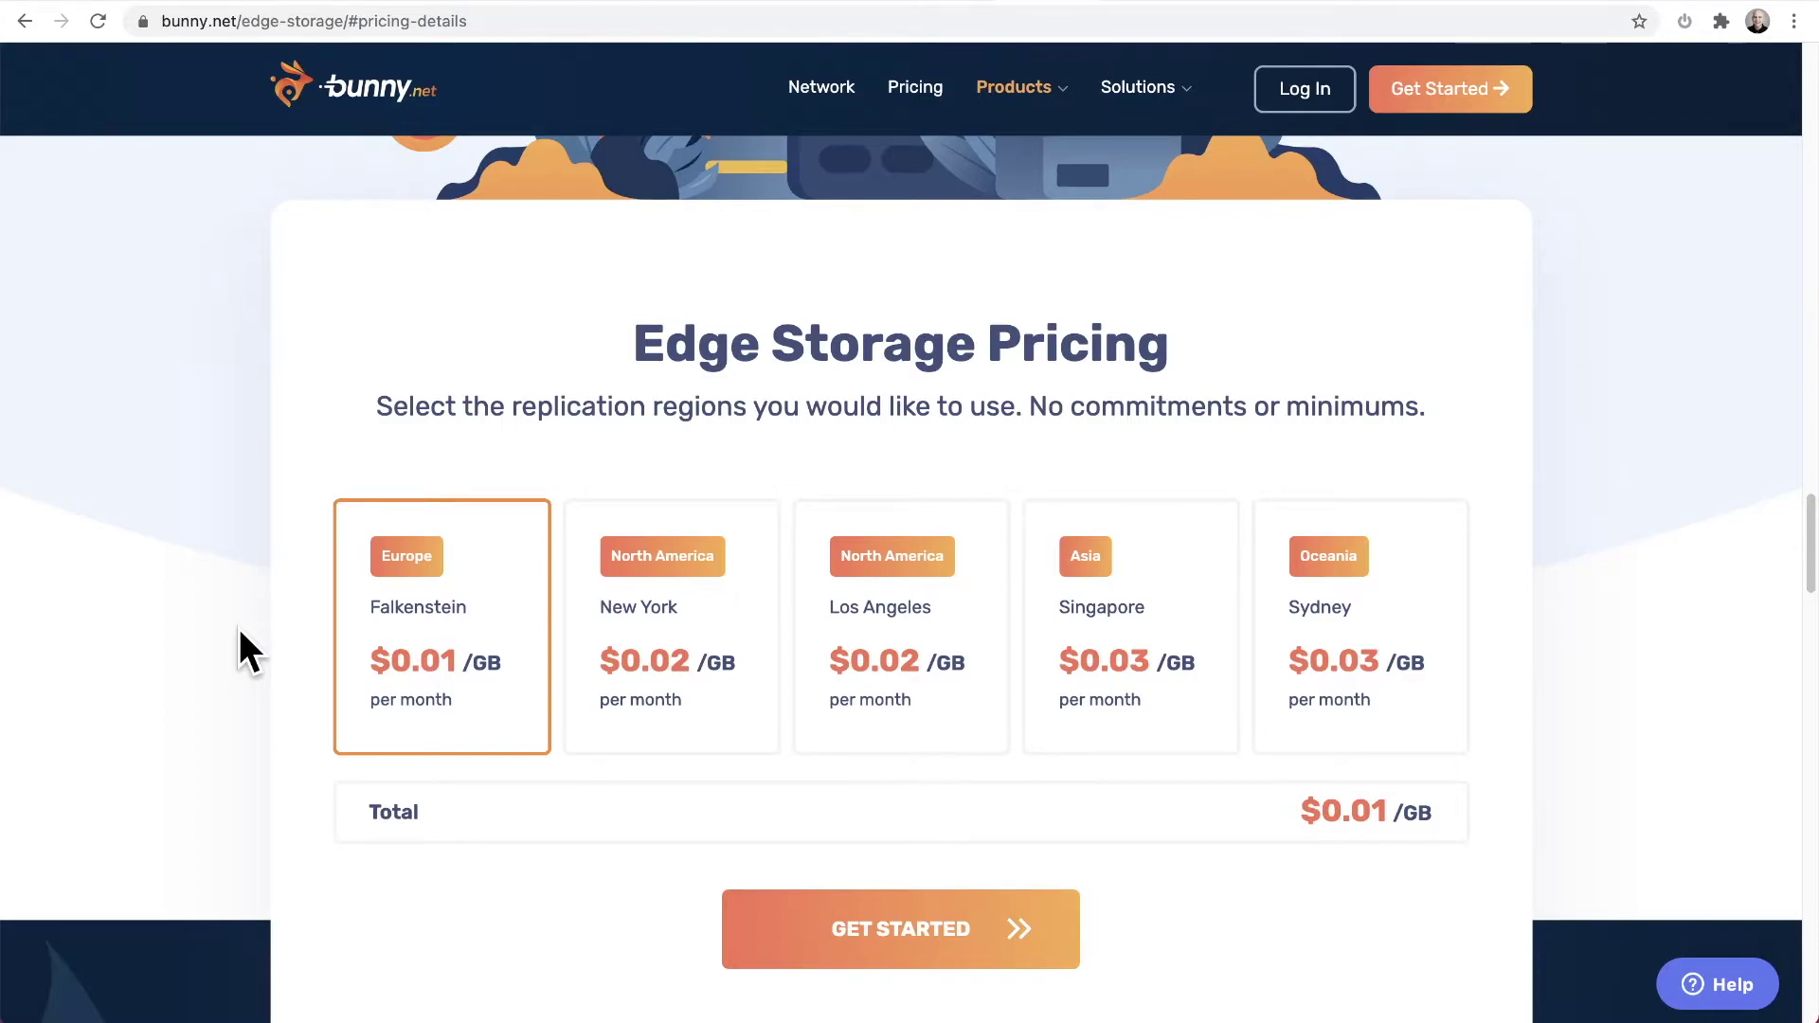
key(super+bracketleft)
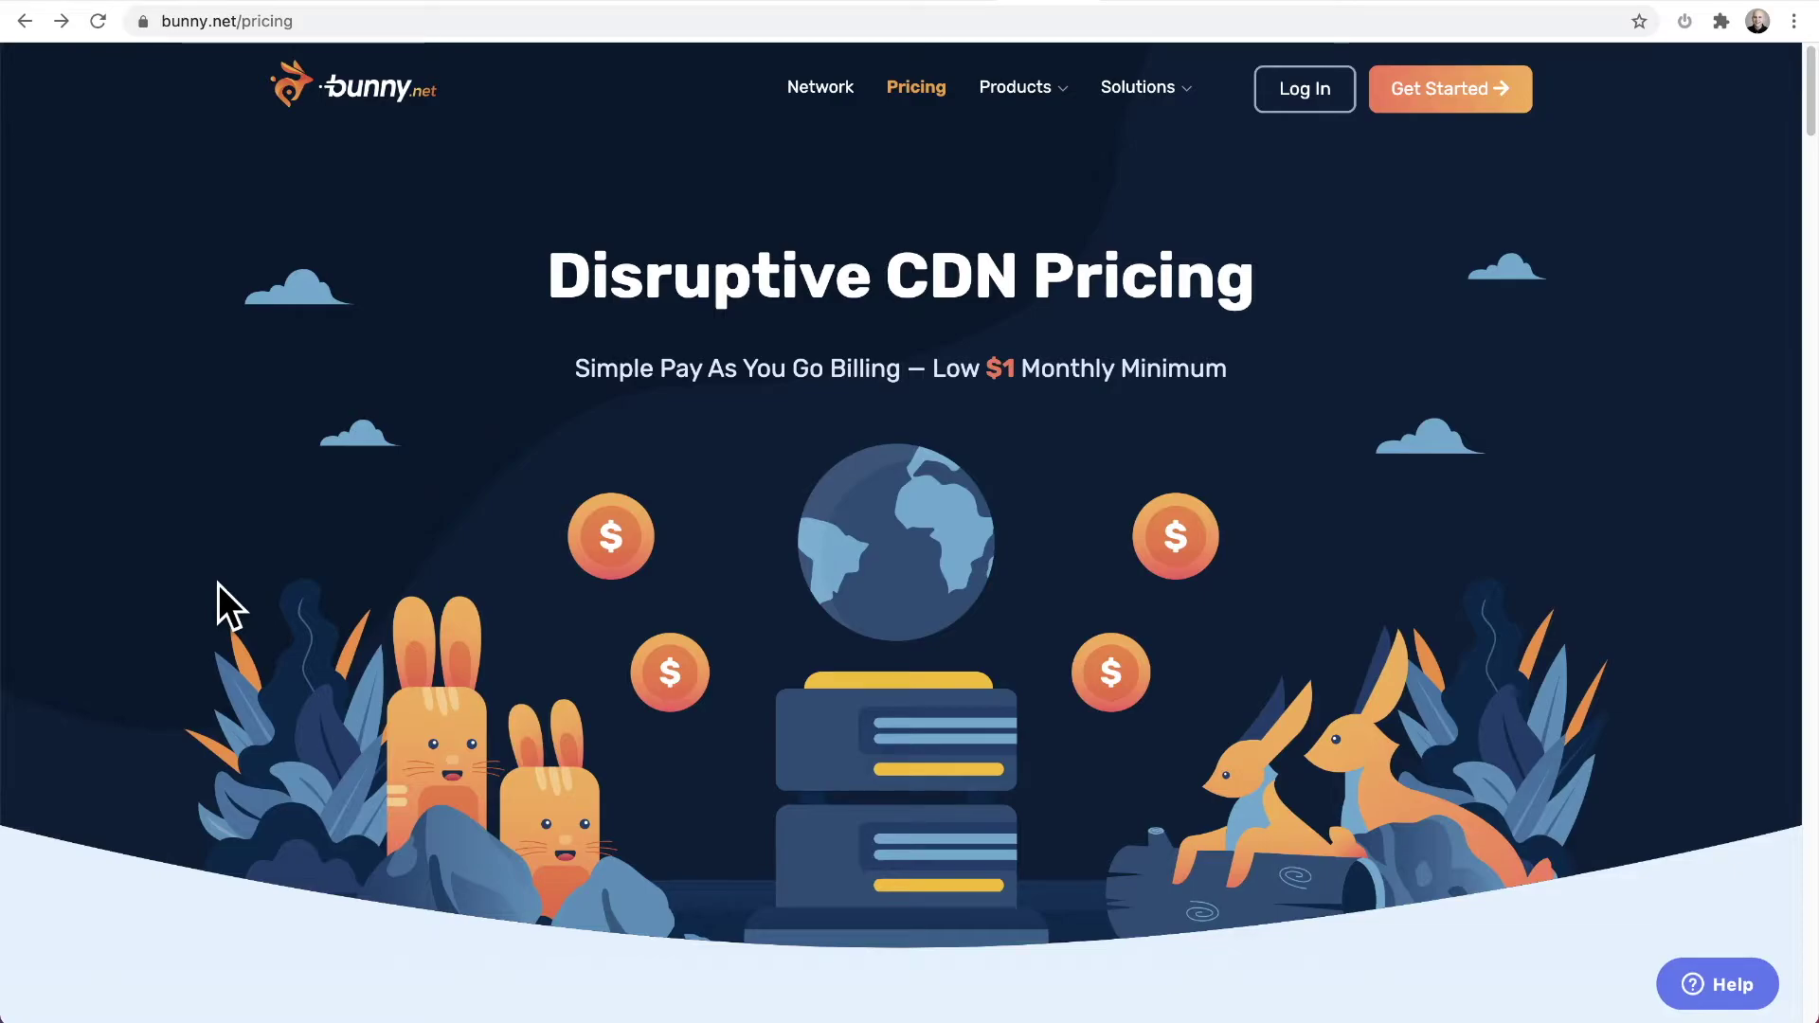
Scroll past Standard Network to the Volume Network tiers starting at $0.005 /GB for 500TB.
scroll(218, 583, down, 3)
scroll(218, 583, down, 9)
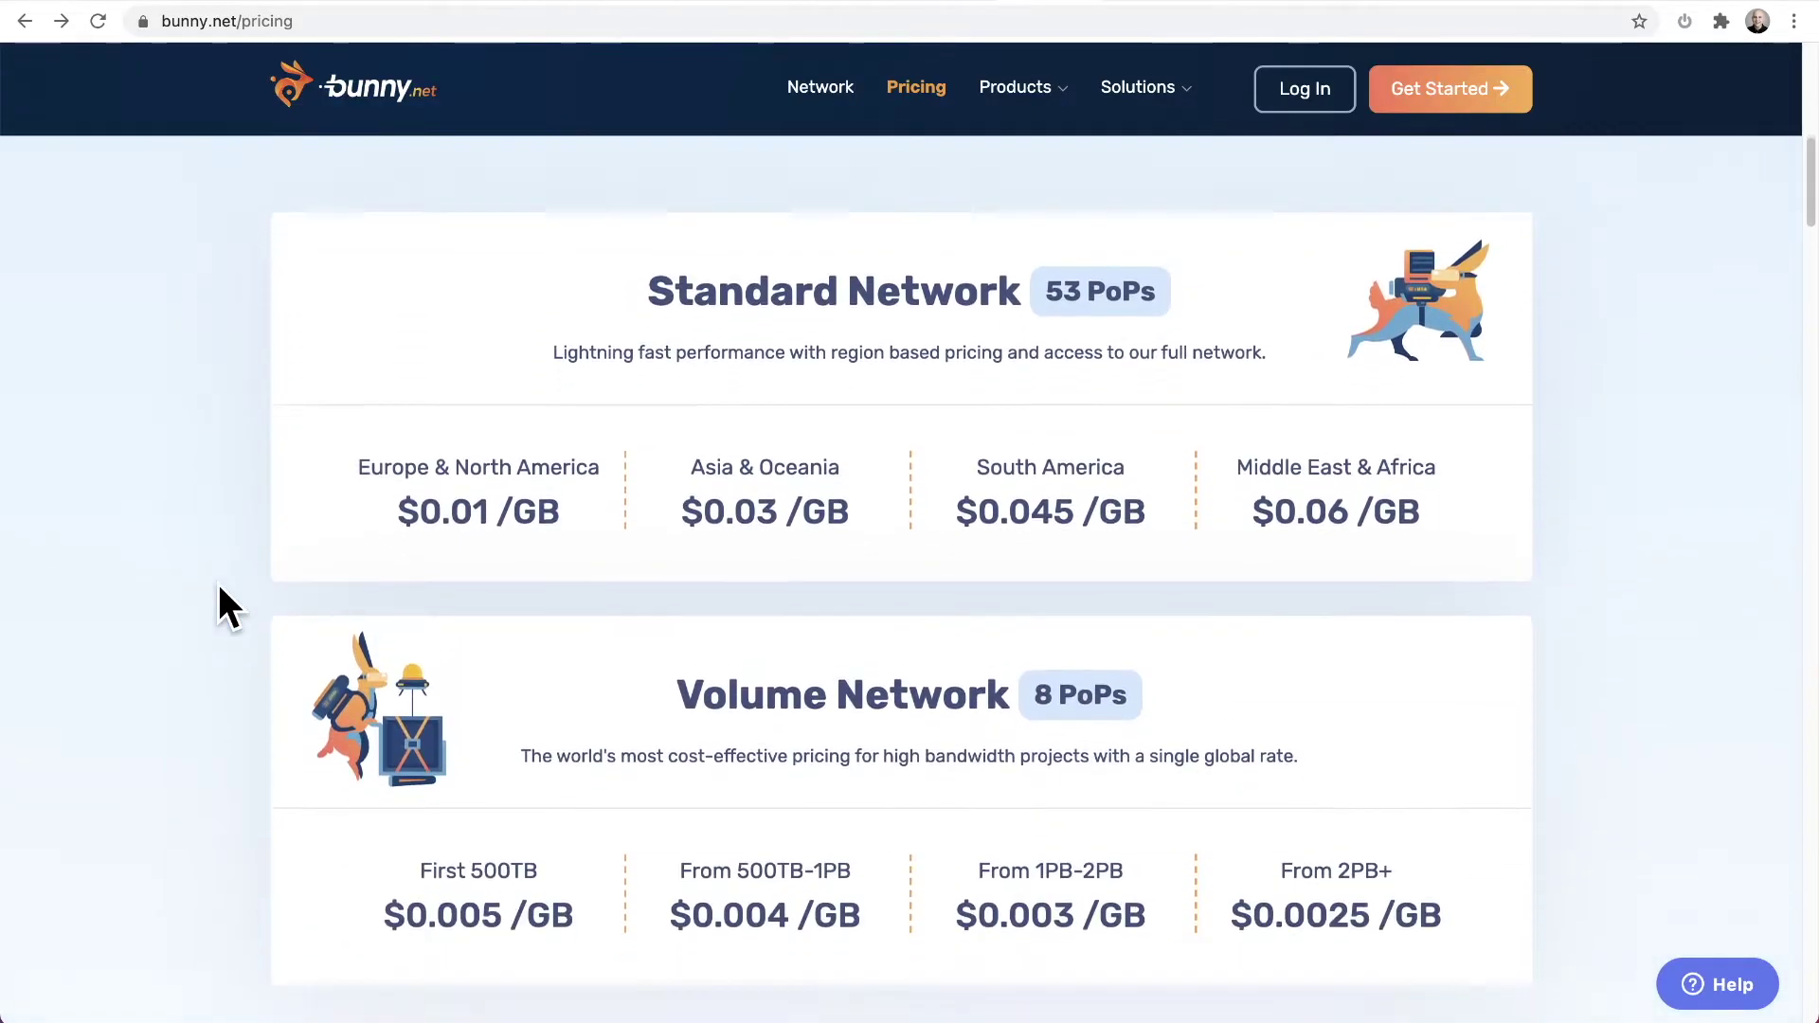
click(218, 584)
scroll(218, 583, down, 1)
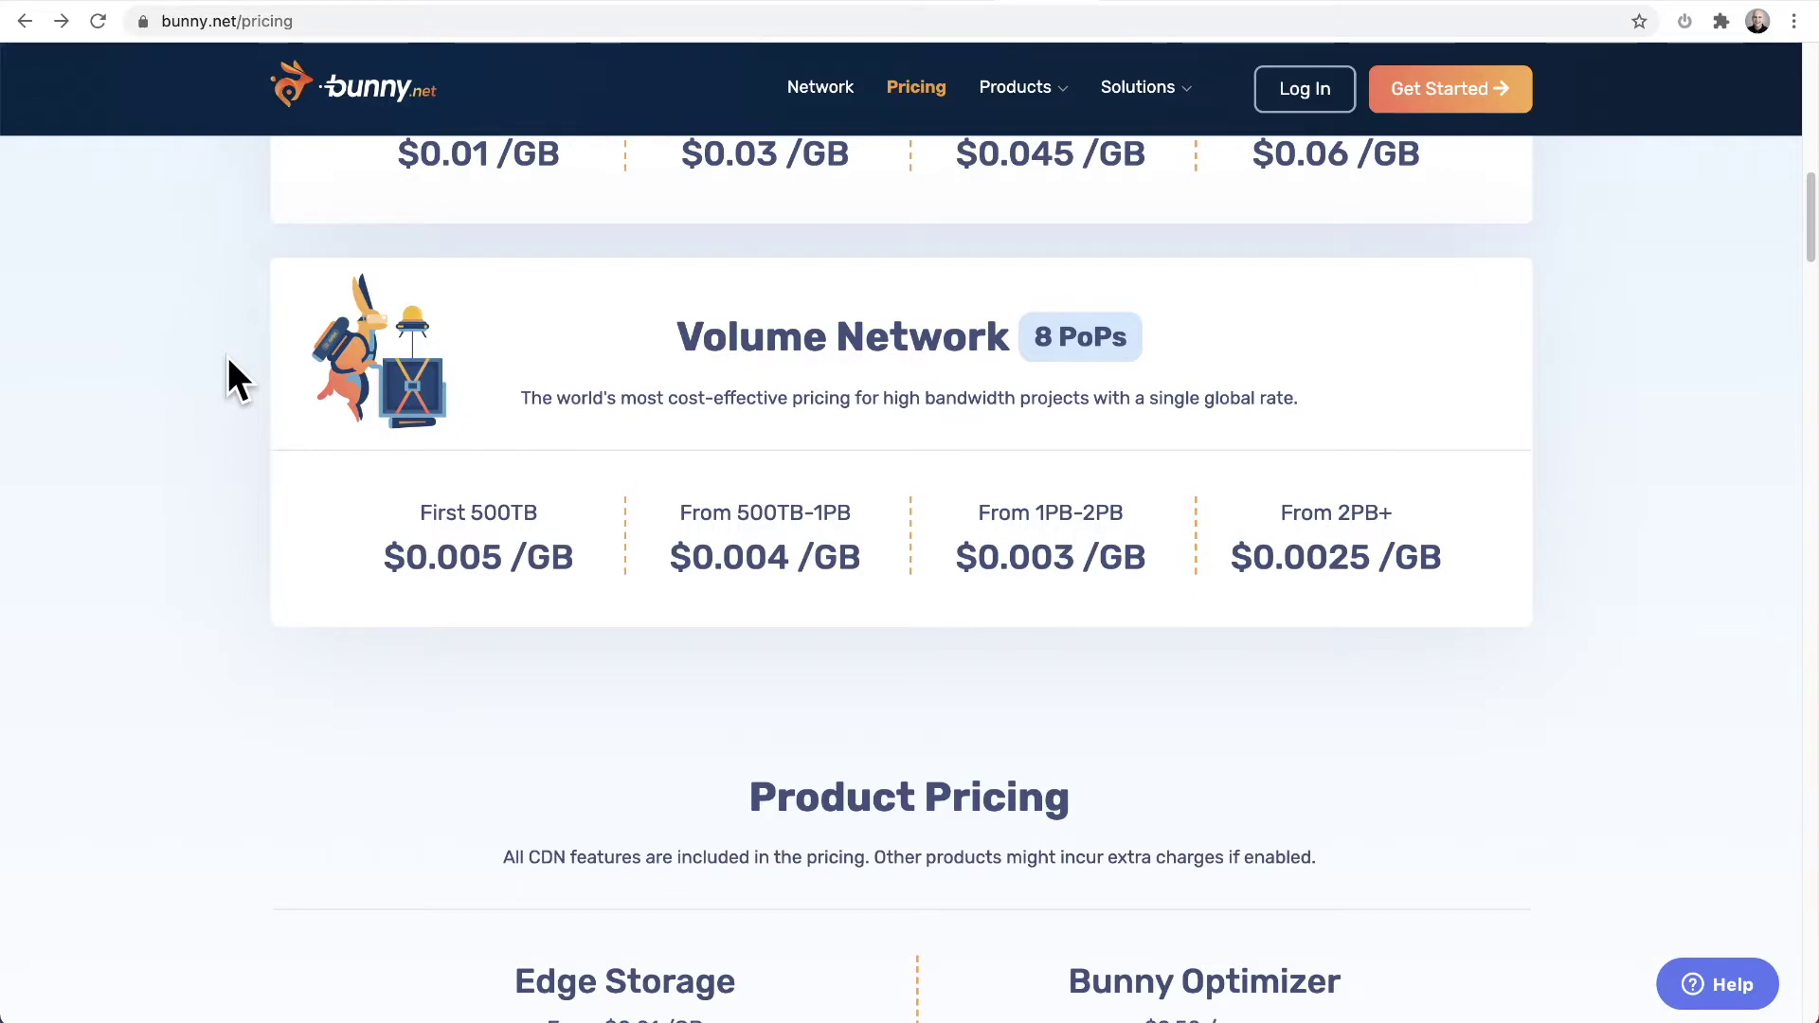
drag(328, 469, 426, 569)
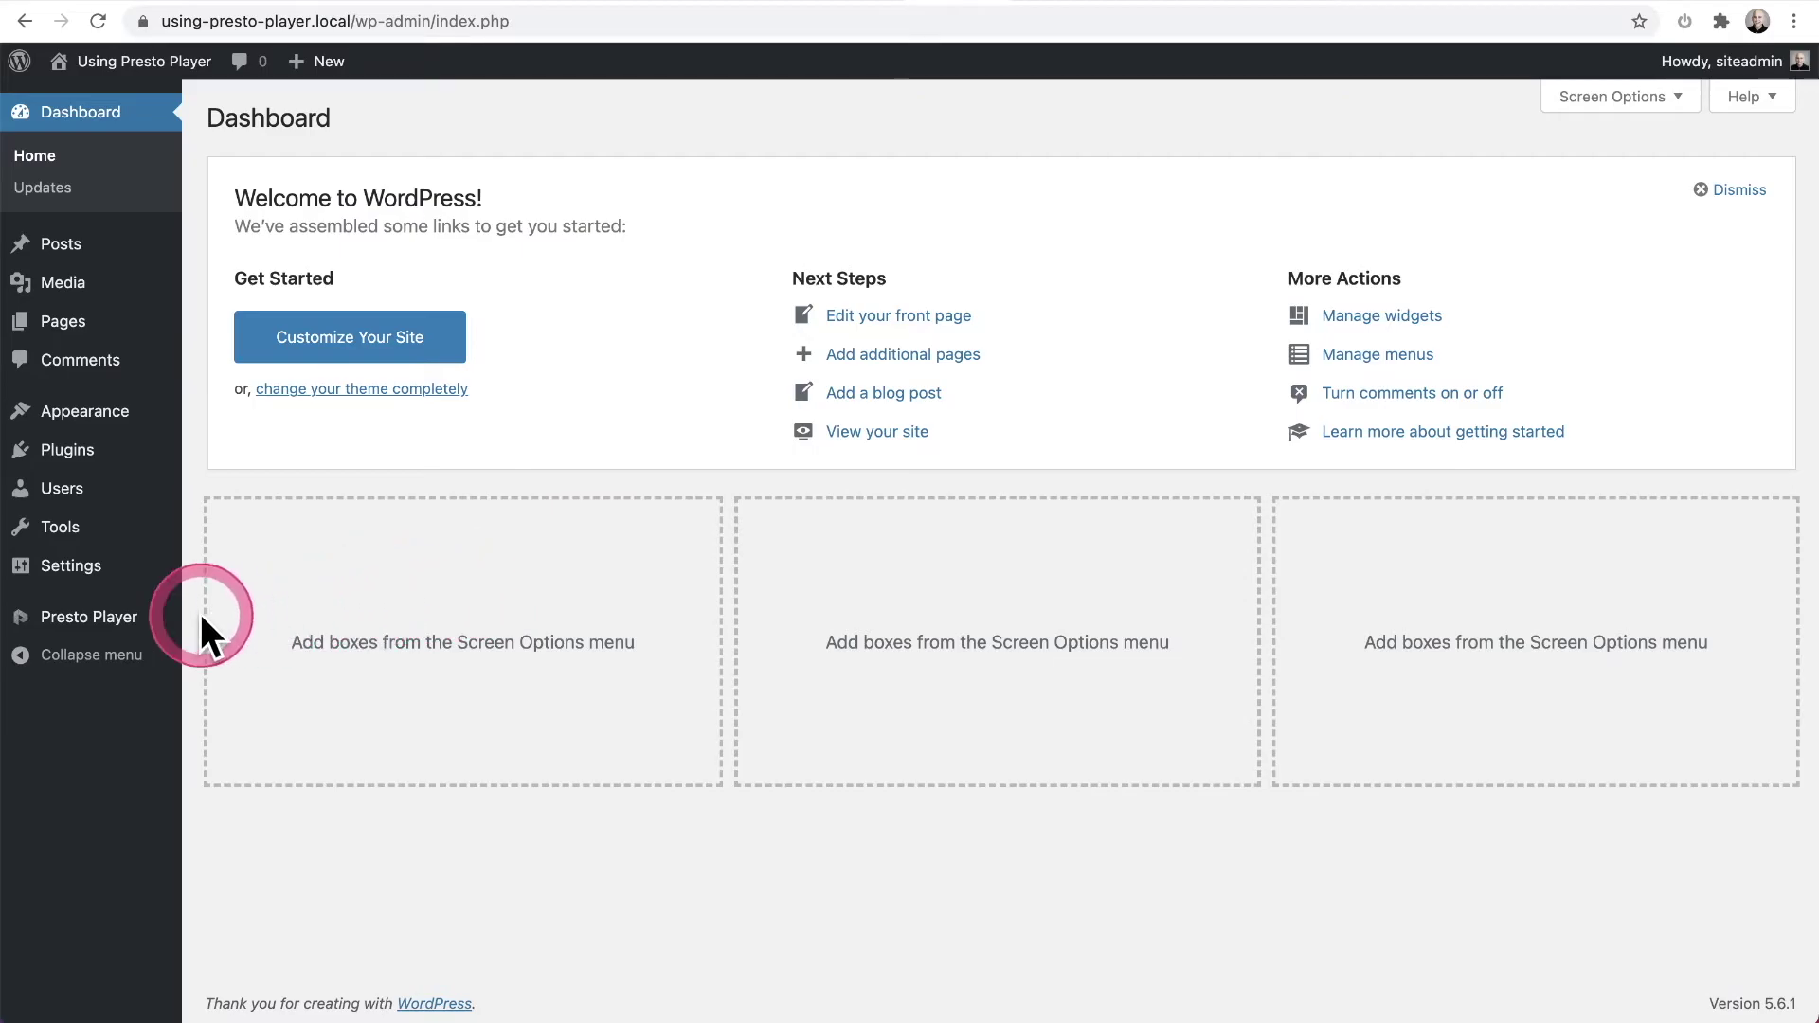
Go to Presto Player's Media Hub from the admin sidebar and add a new media item.
mouse_move(118, 617)
click(237, 617)
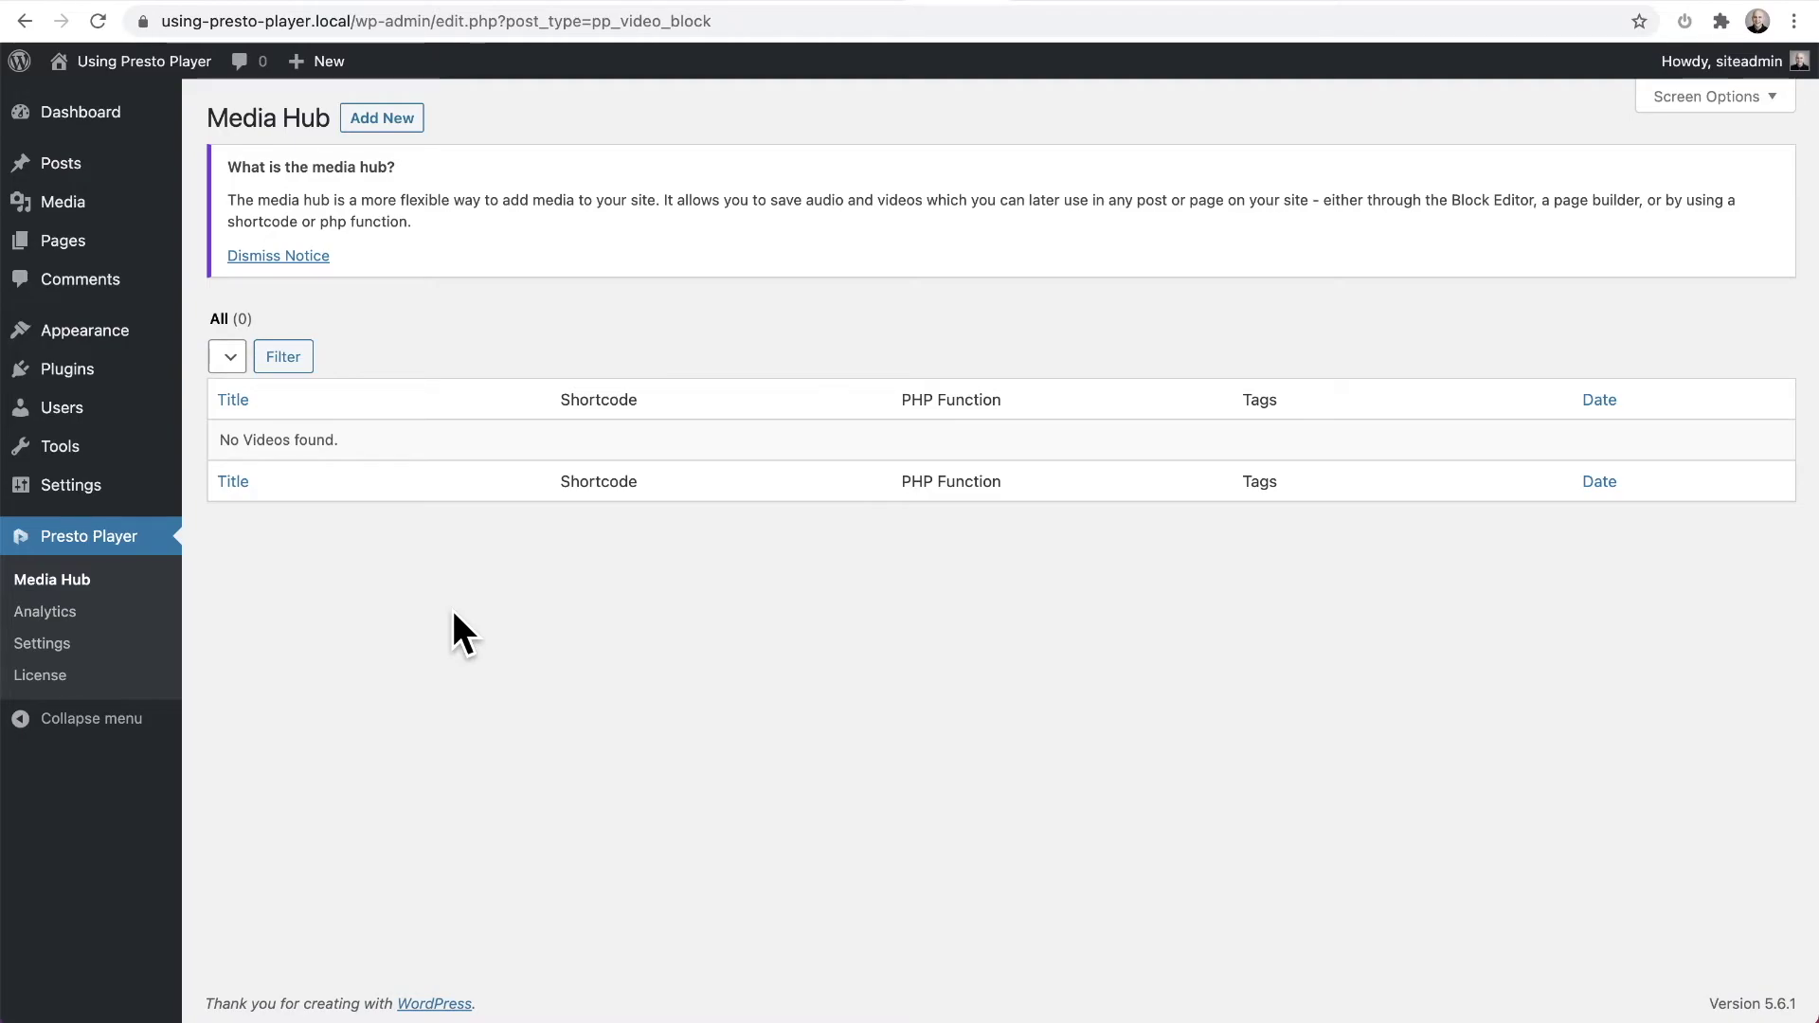
click(392, 120)
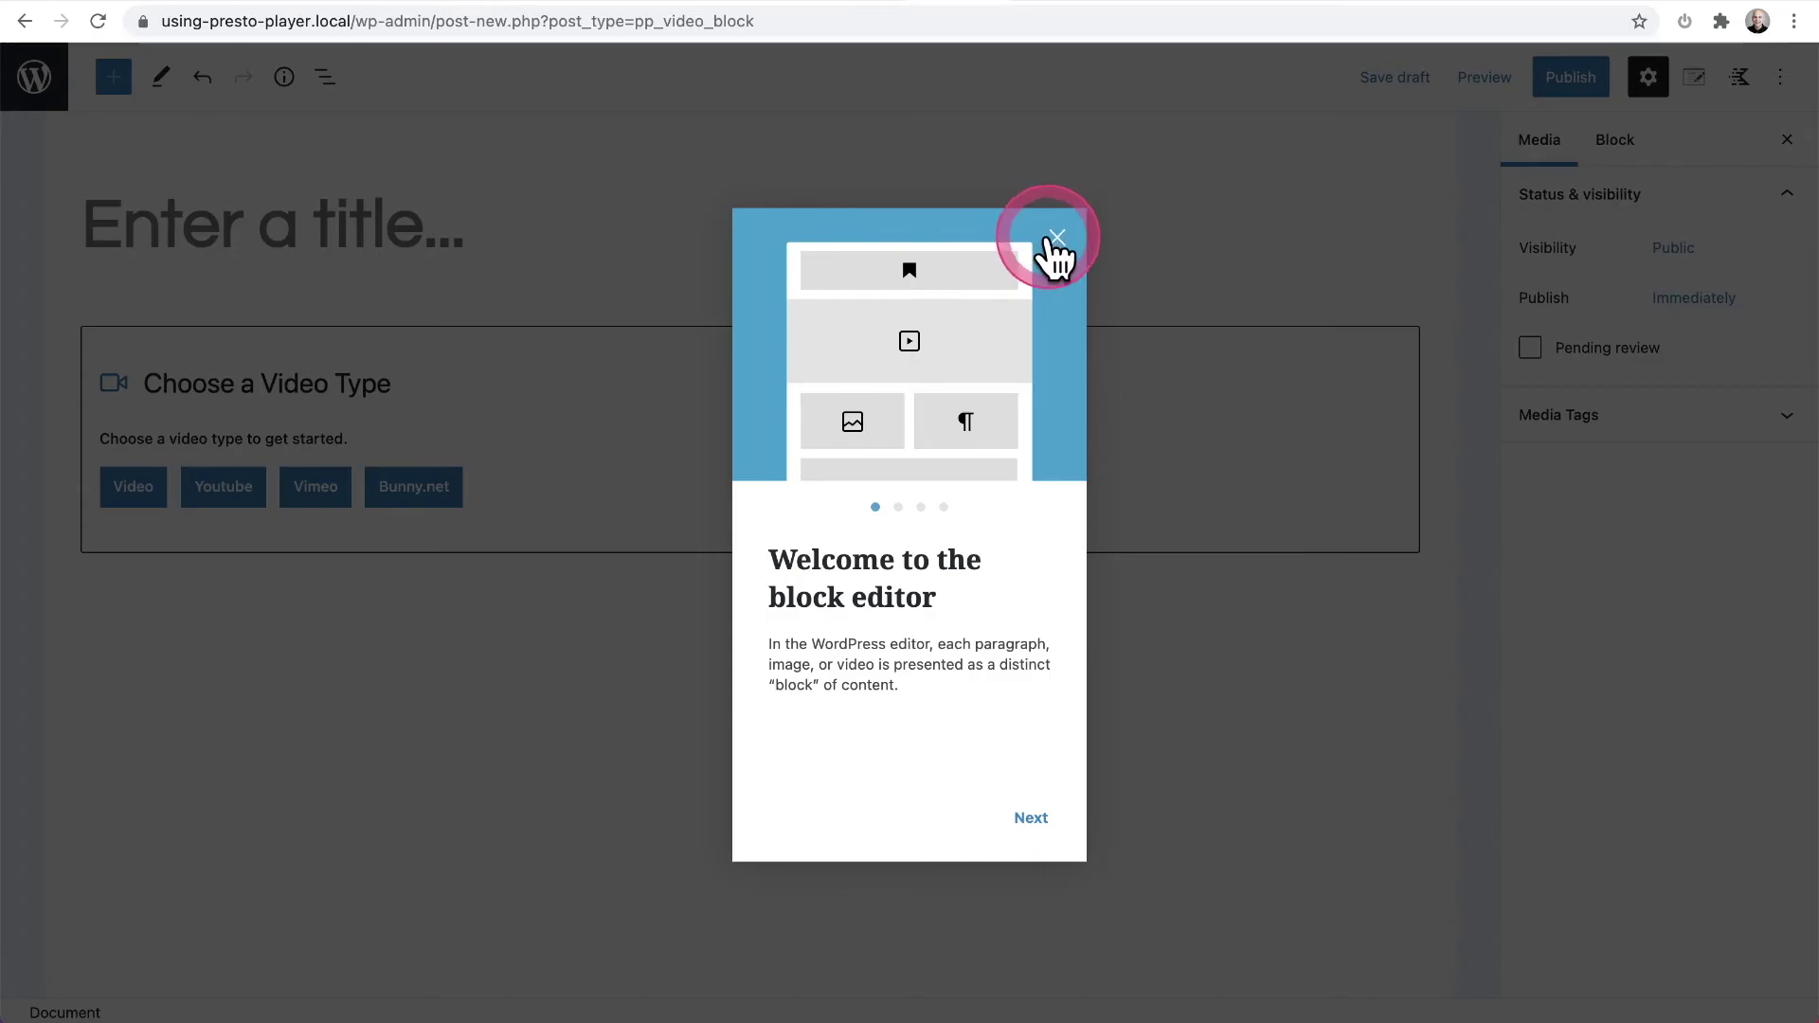
Close the block editor welcome popup and pick Bunny.net as the video type.
click(1055, 239)
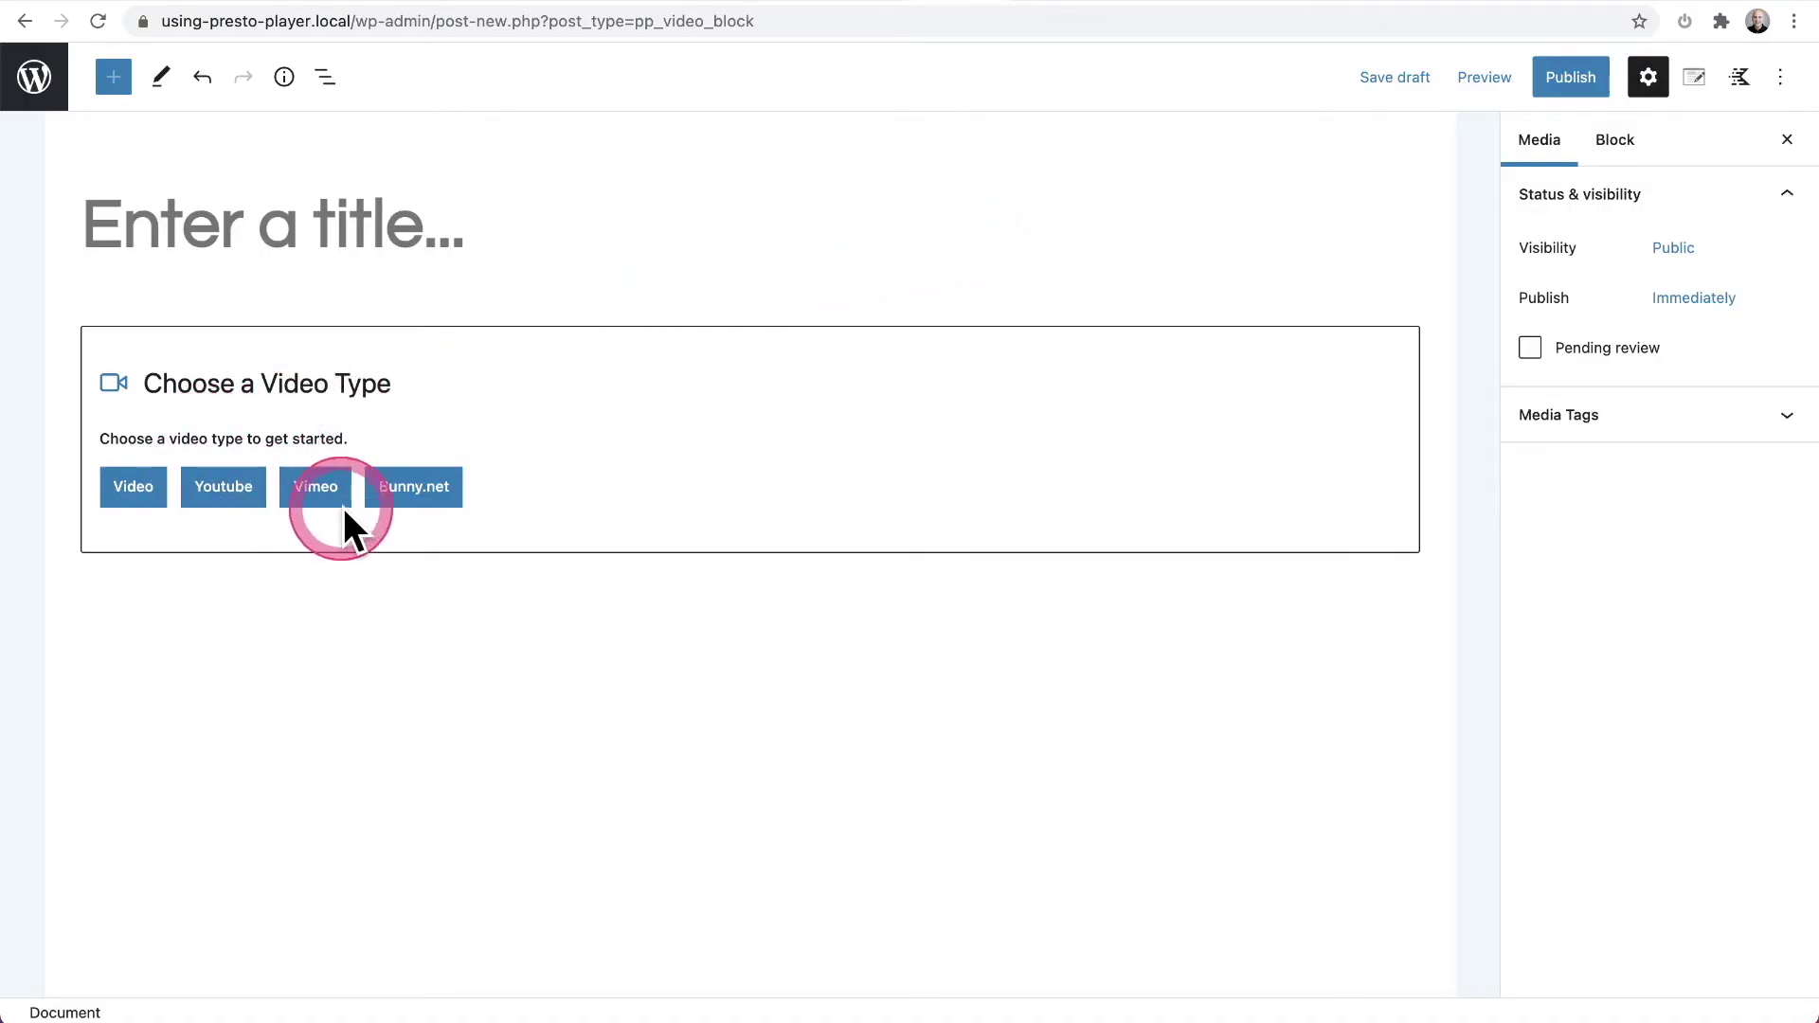
click(410, 493)
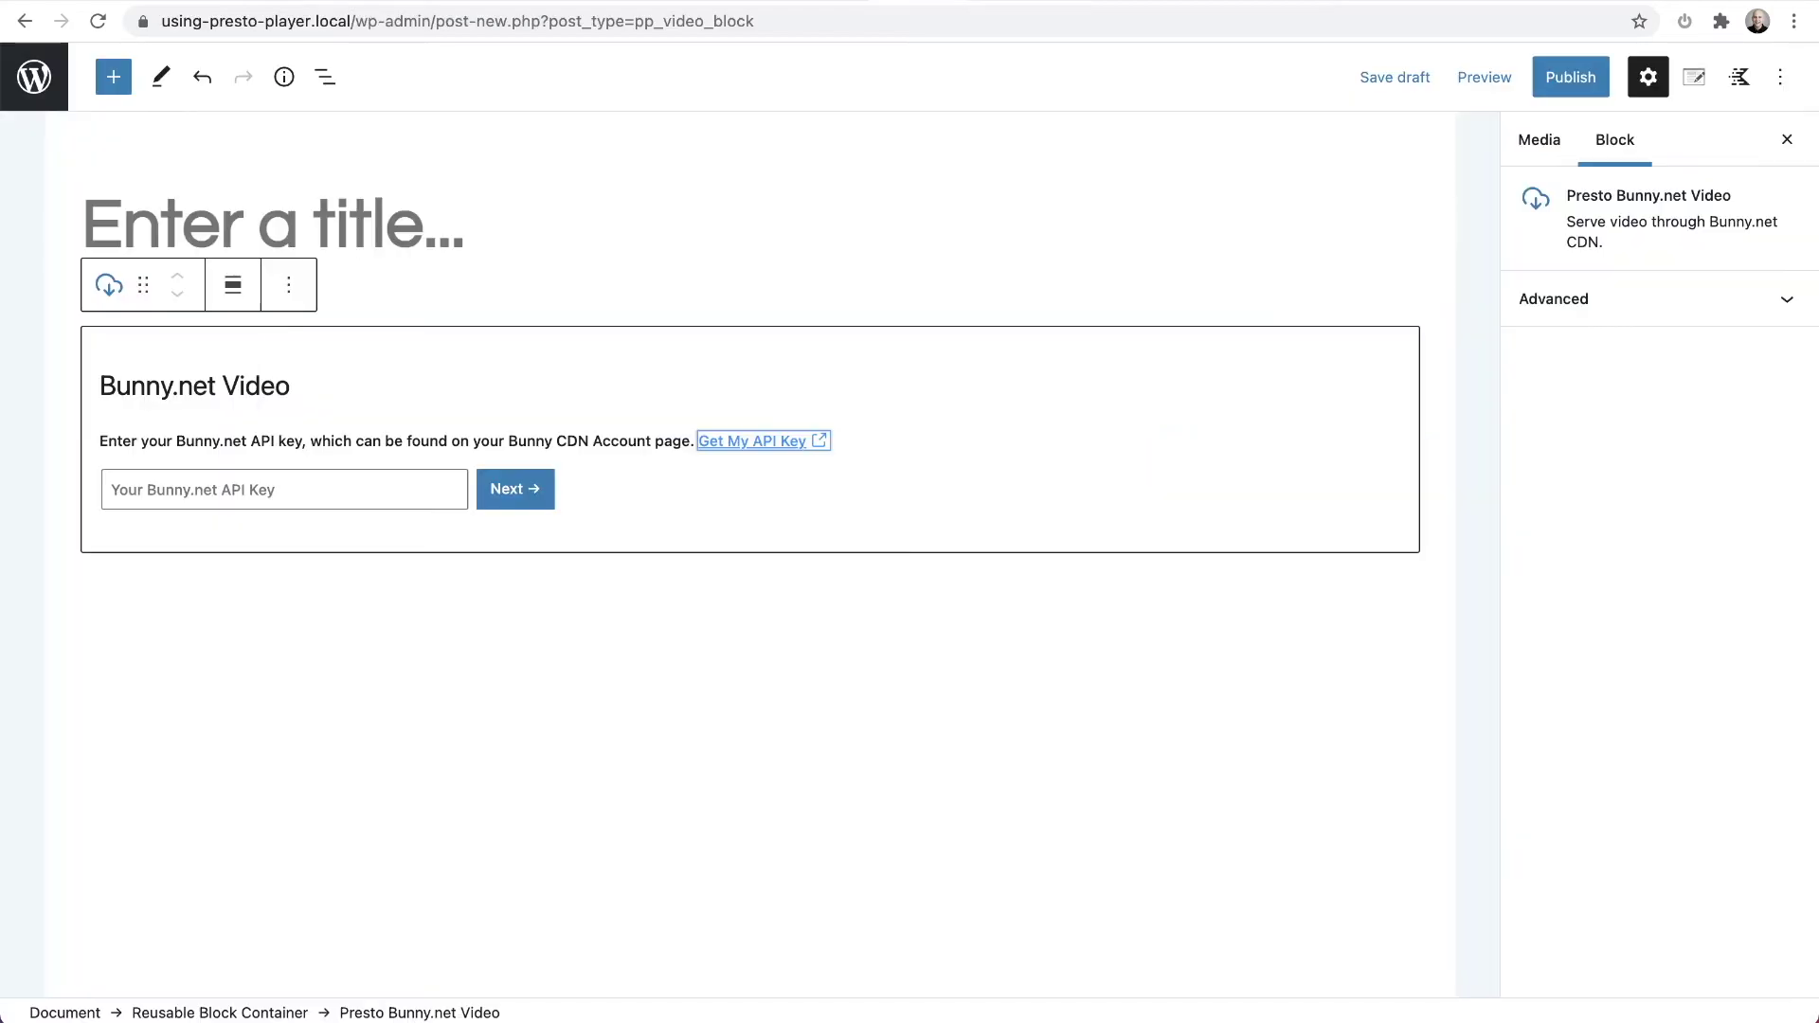
Paste the Bunny.net API key into the block's key field and validate it with Next.
click(154, 487)
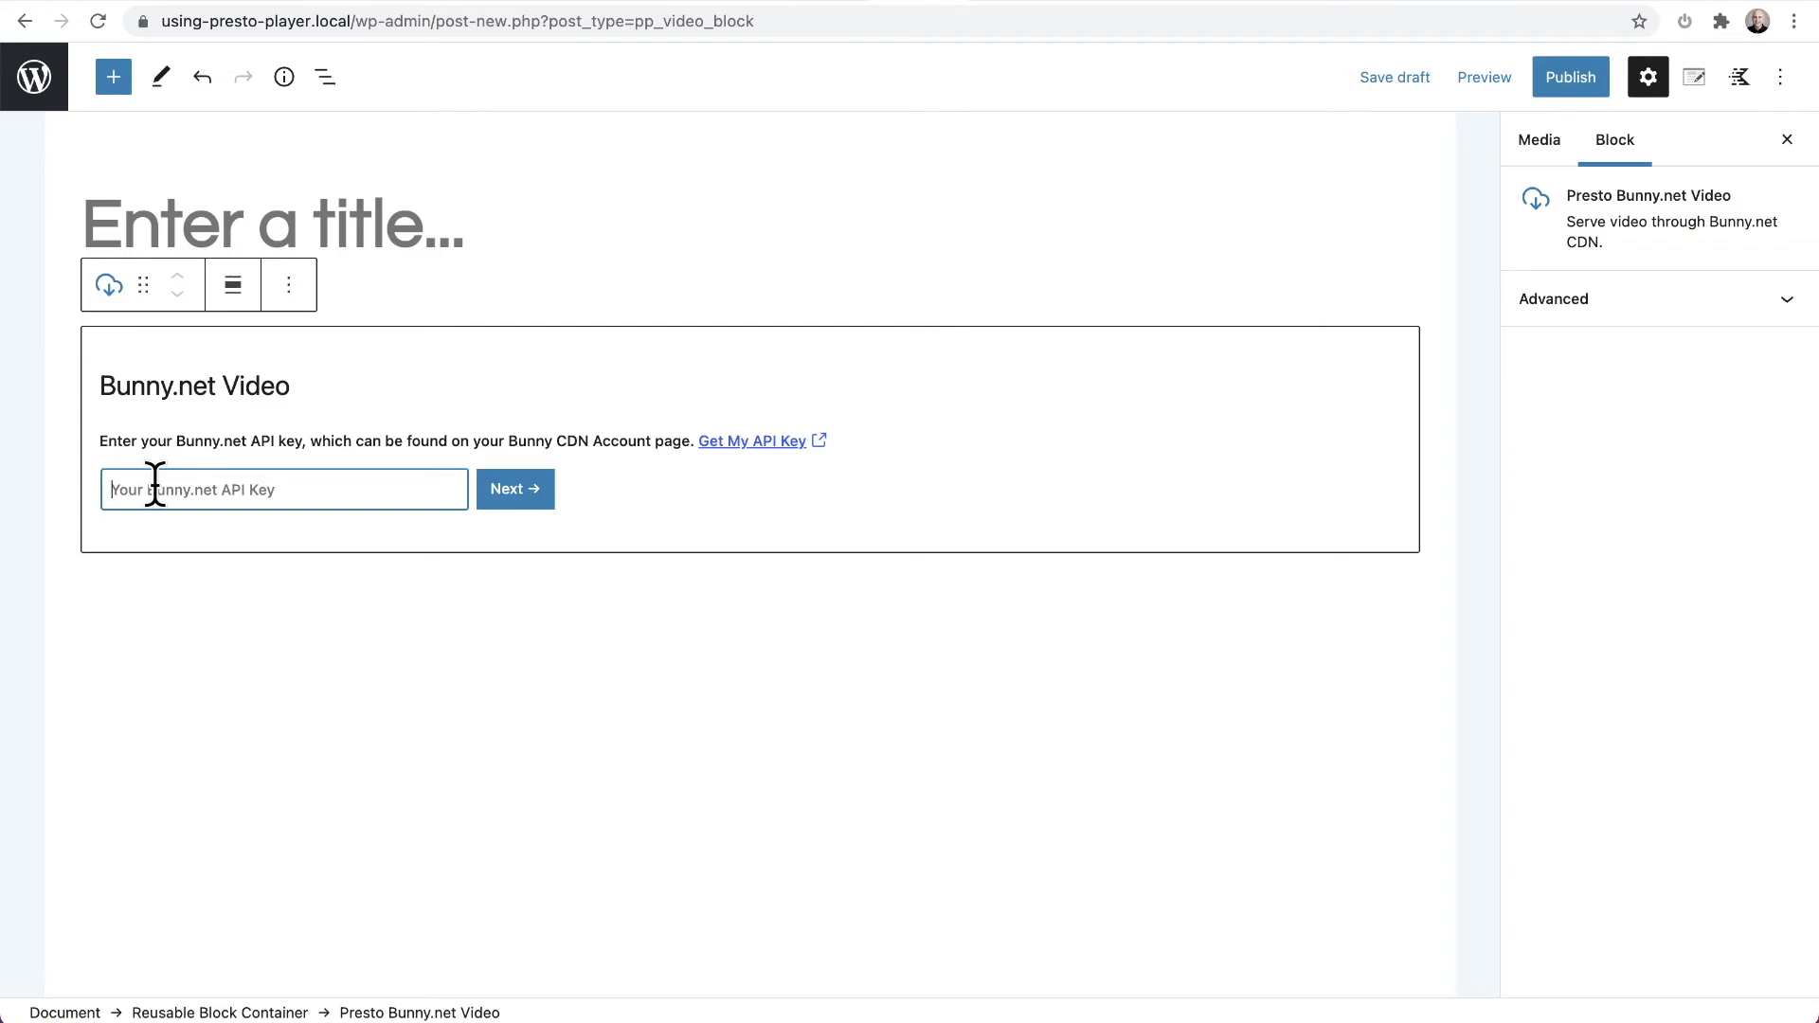
key(super+v)
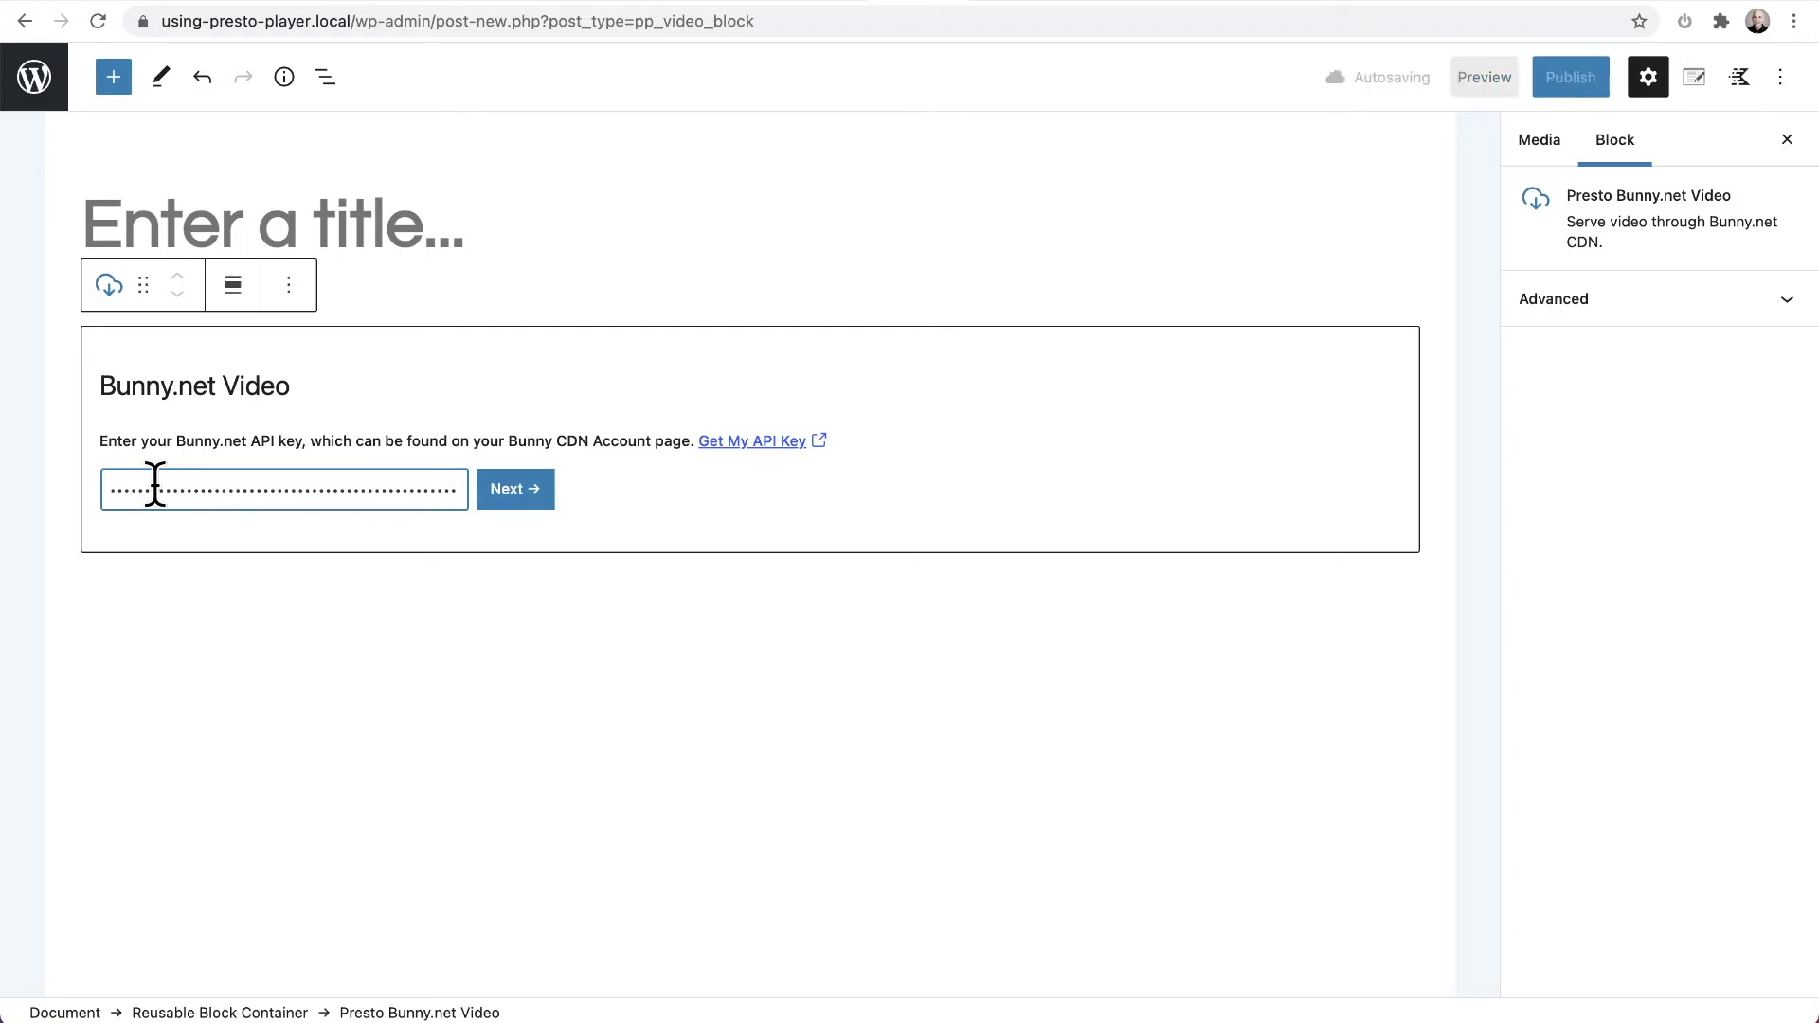
click(511, 491)
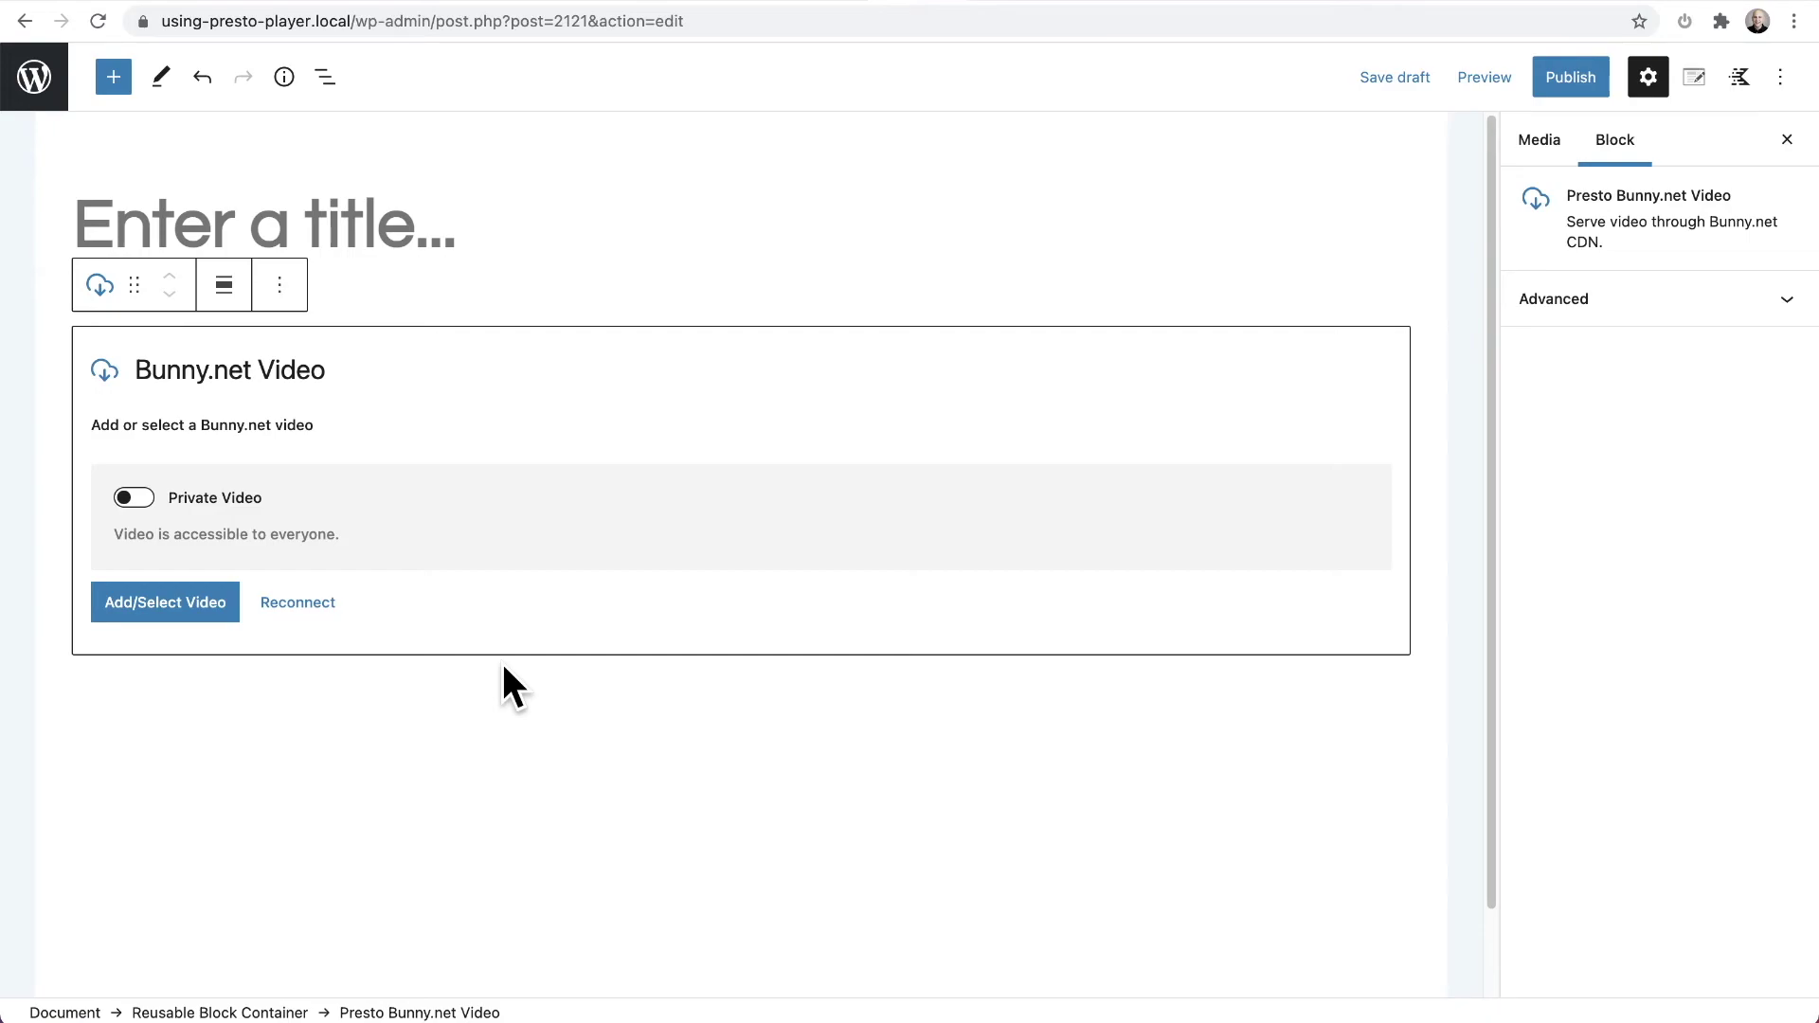
Turn on the Private Video toggle and open the Add/Select Private Video storage dialog.
click(180, 607)
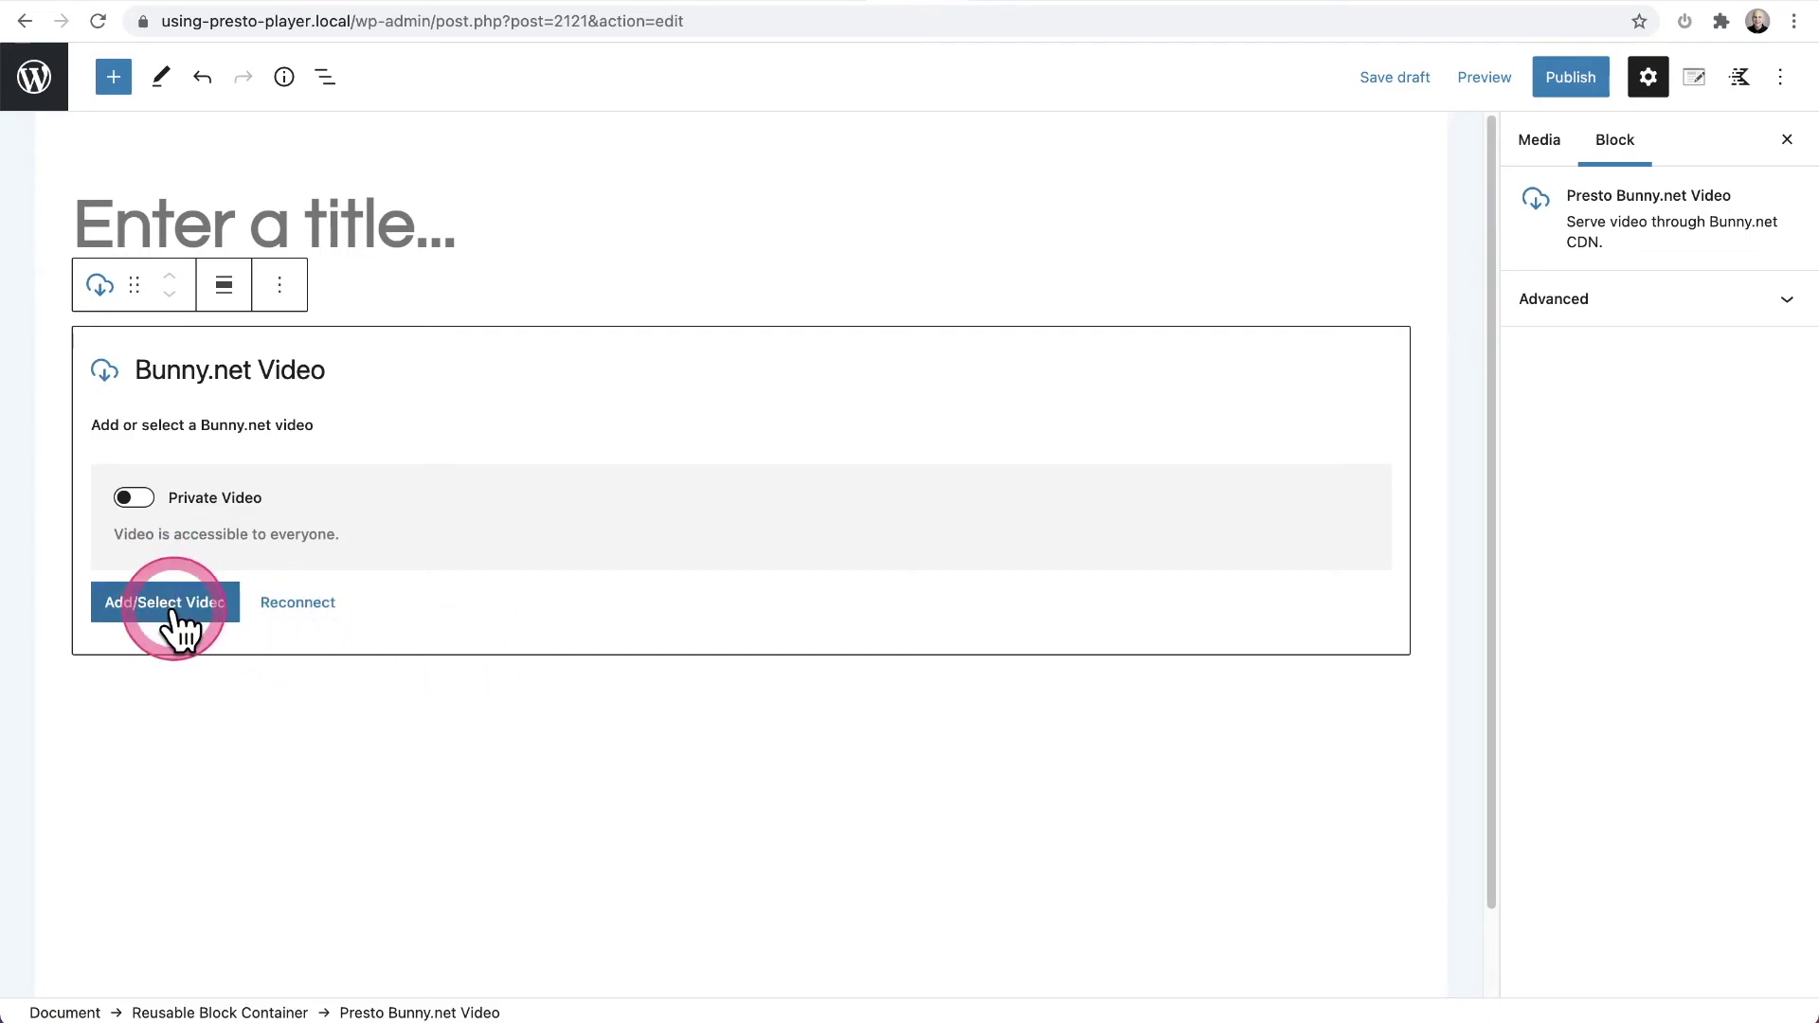
click(135, 502)
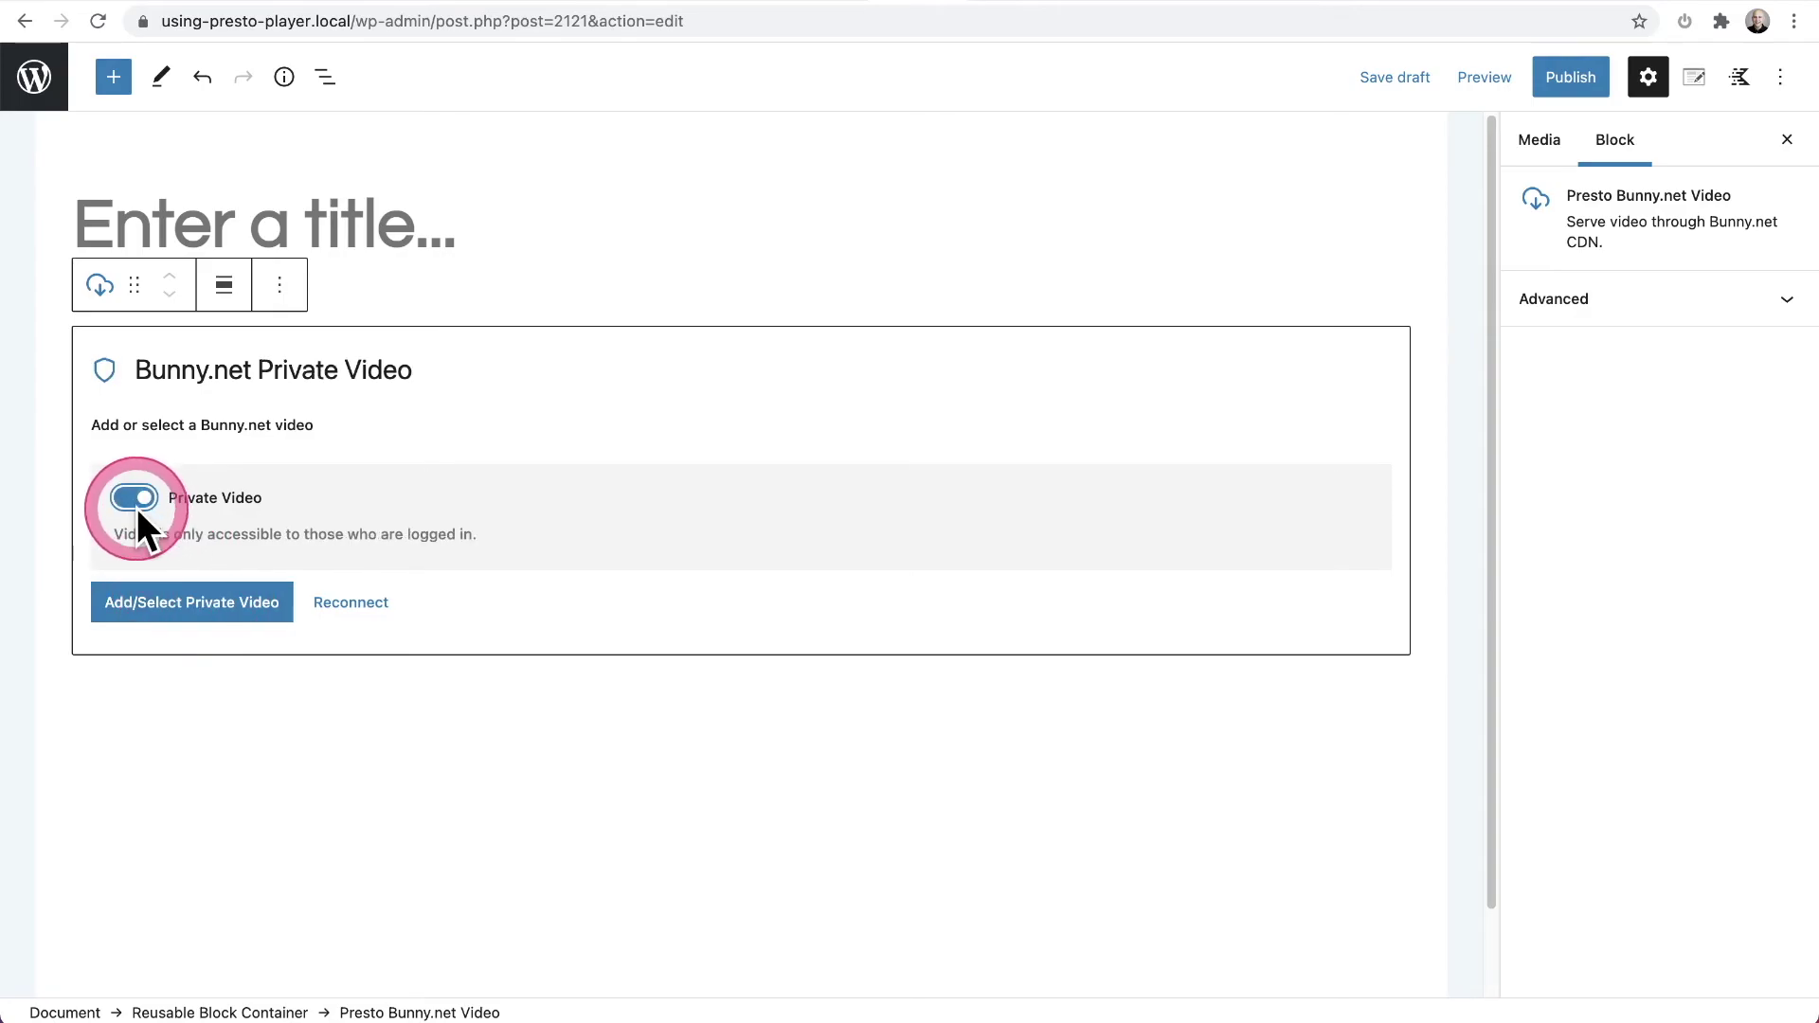
click(172, 603)
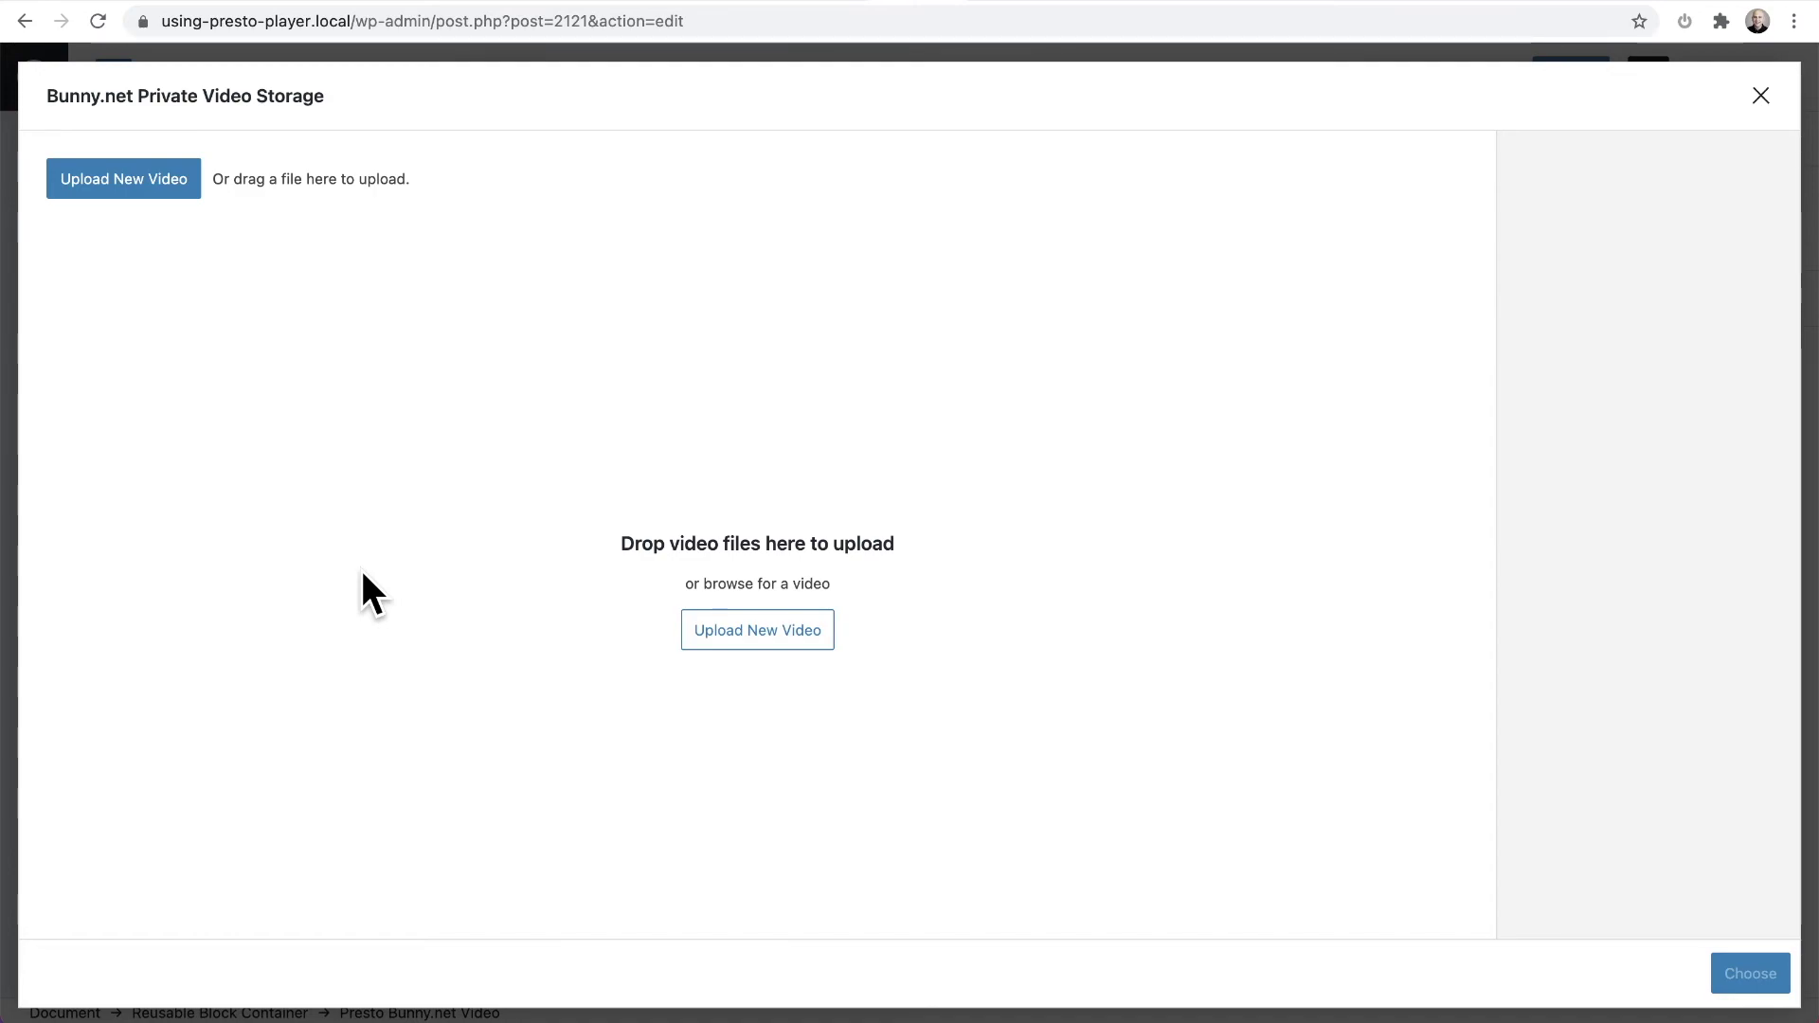
Upload Presto-Player-Introduction.mp4 into the private storage dialog and select it in the library.
drag(377, 583, 770, 633)
drag(962, 756, 962, 753)
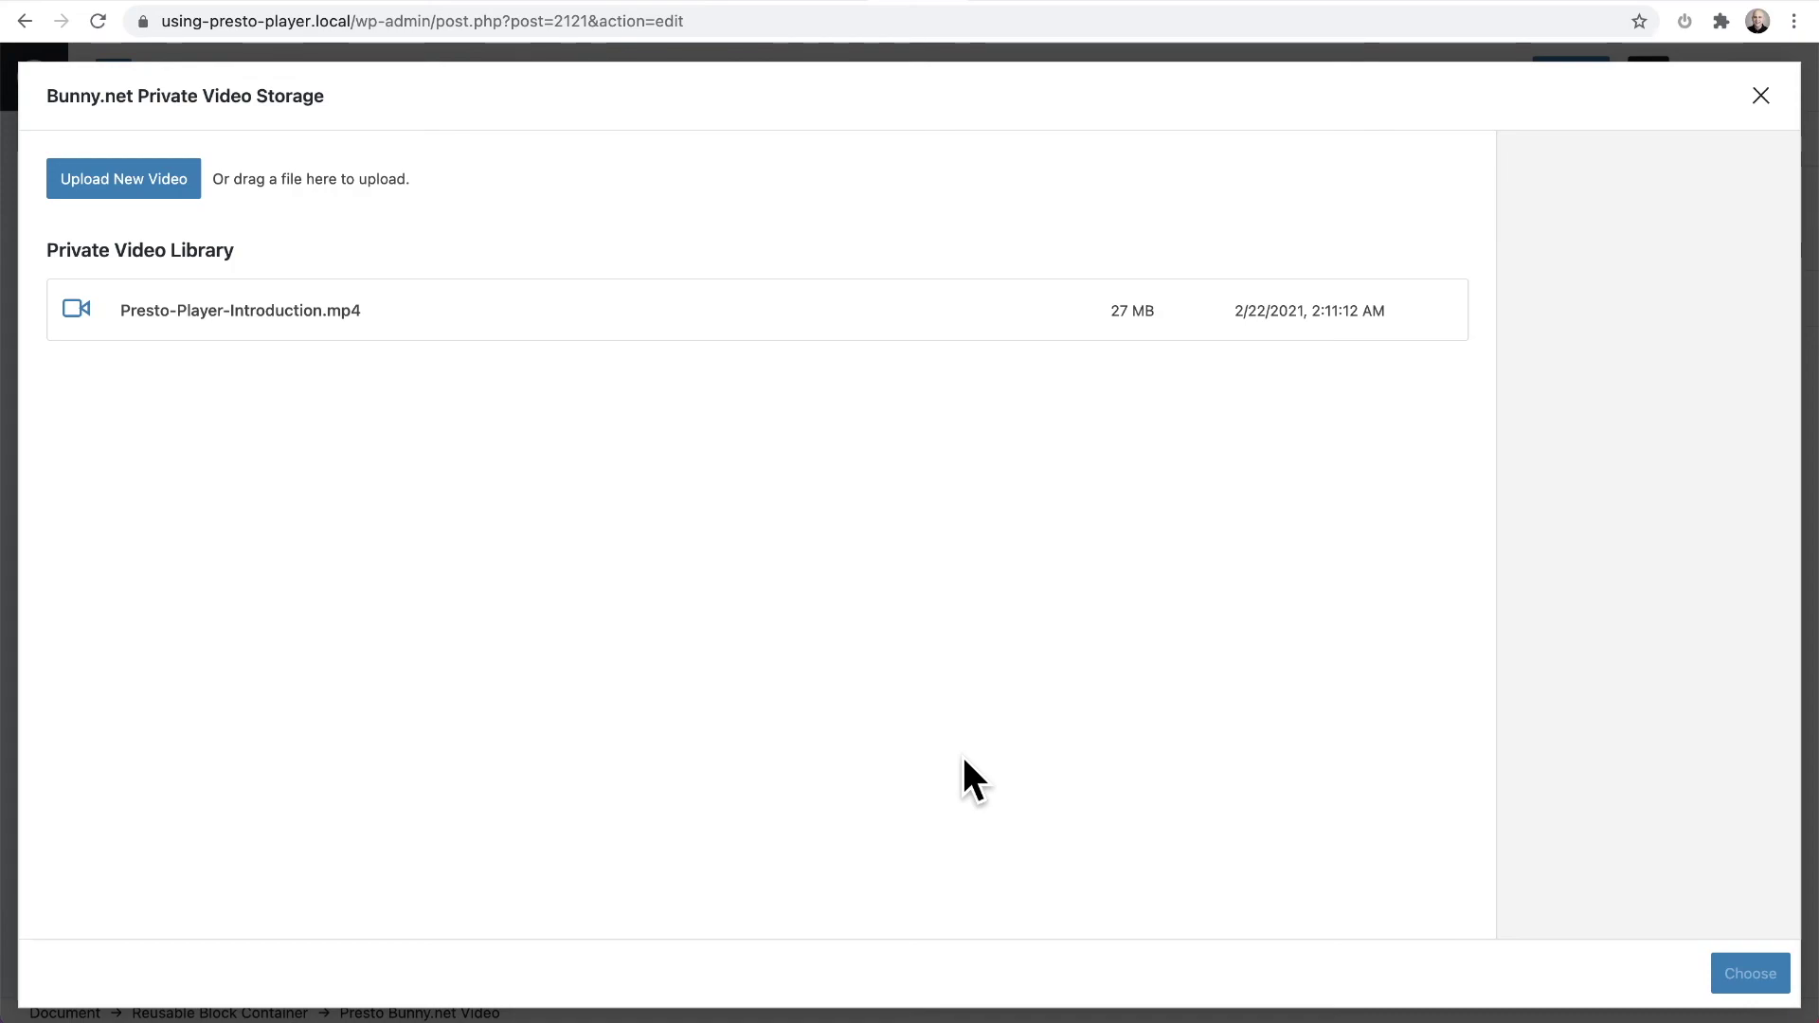
click(537, 339)
click(513, 306)
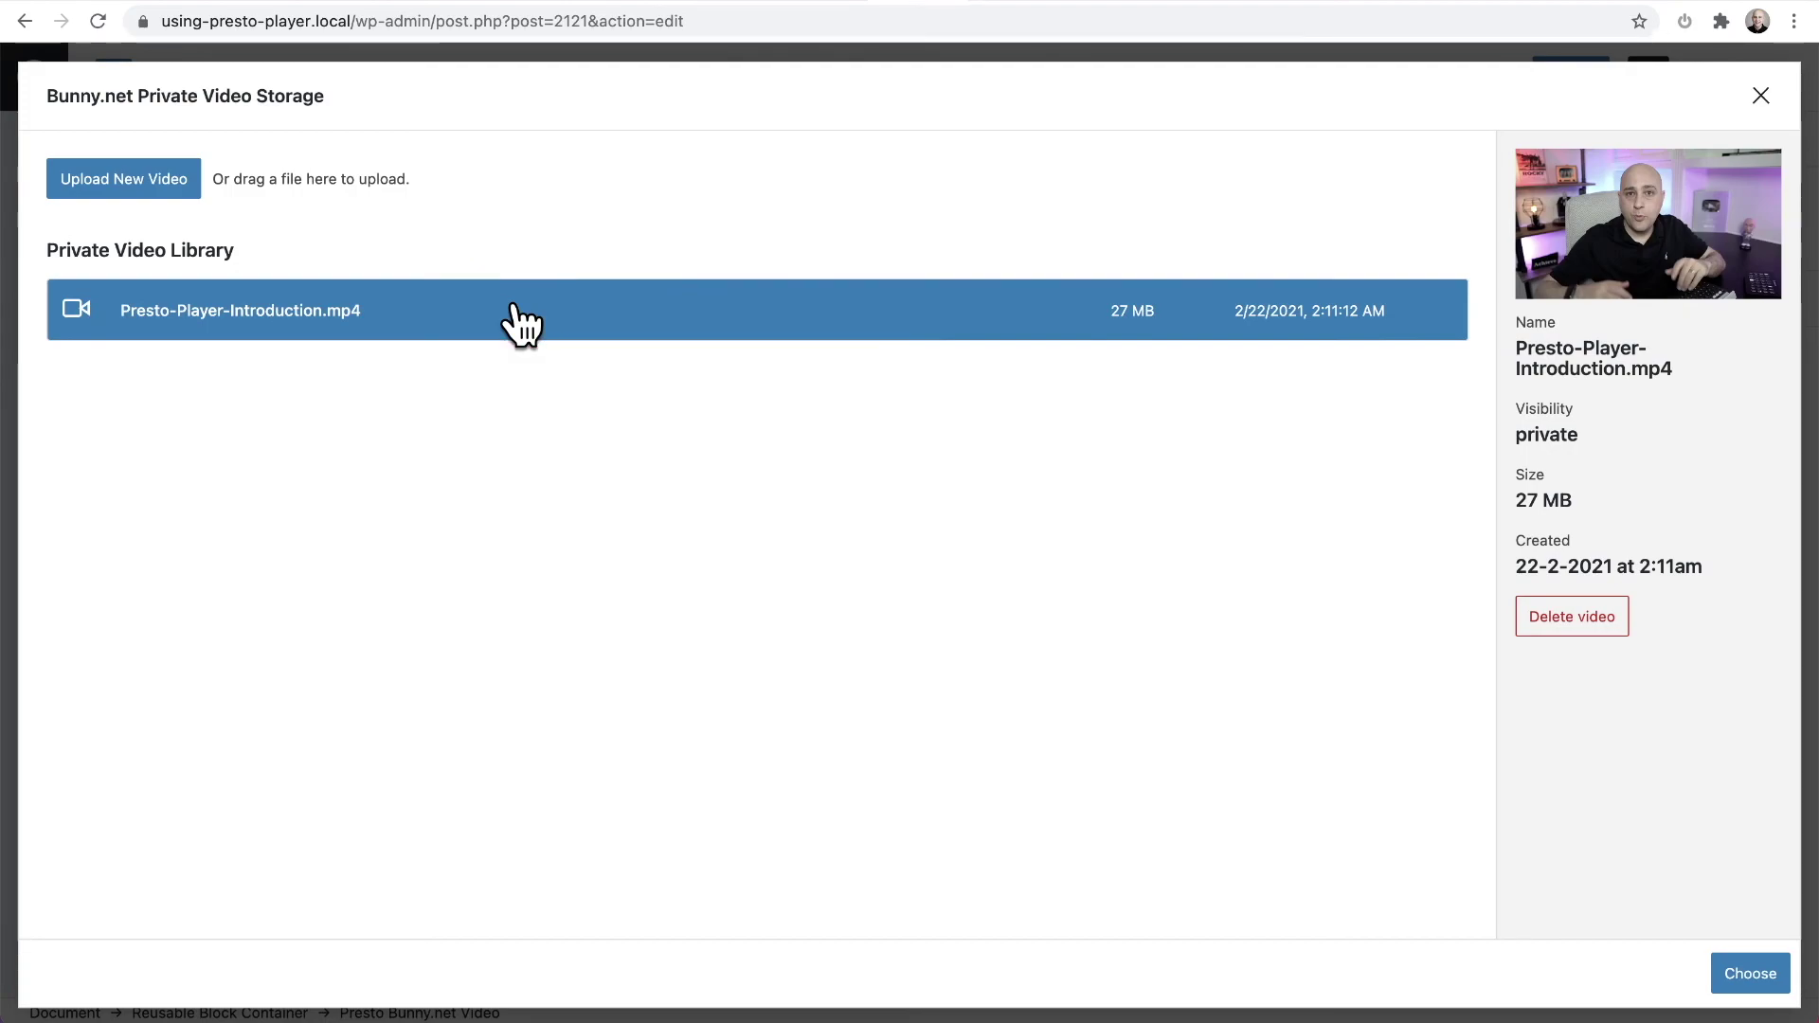
click(514, 333)
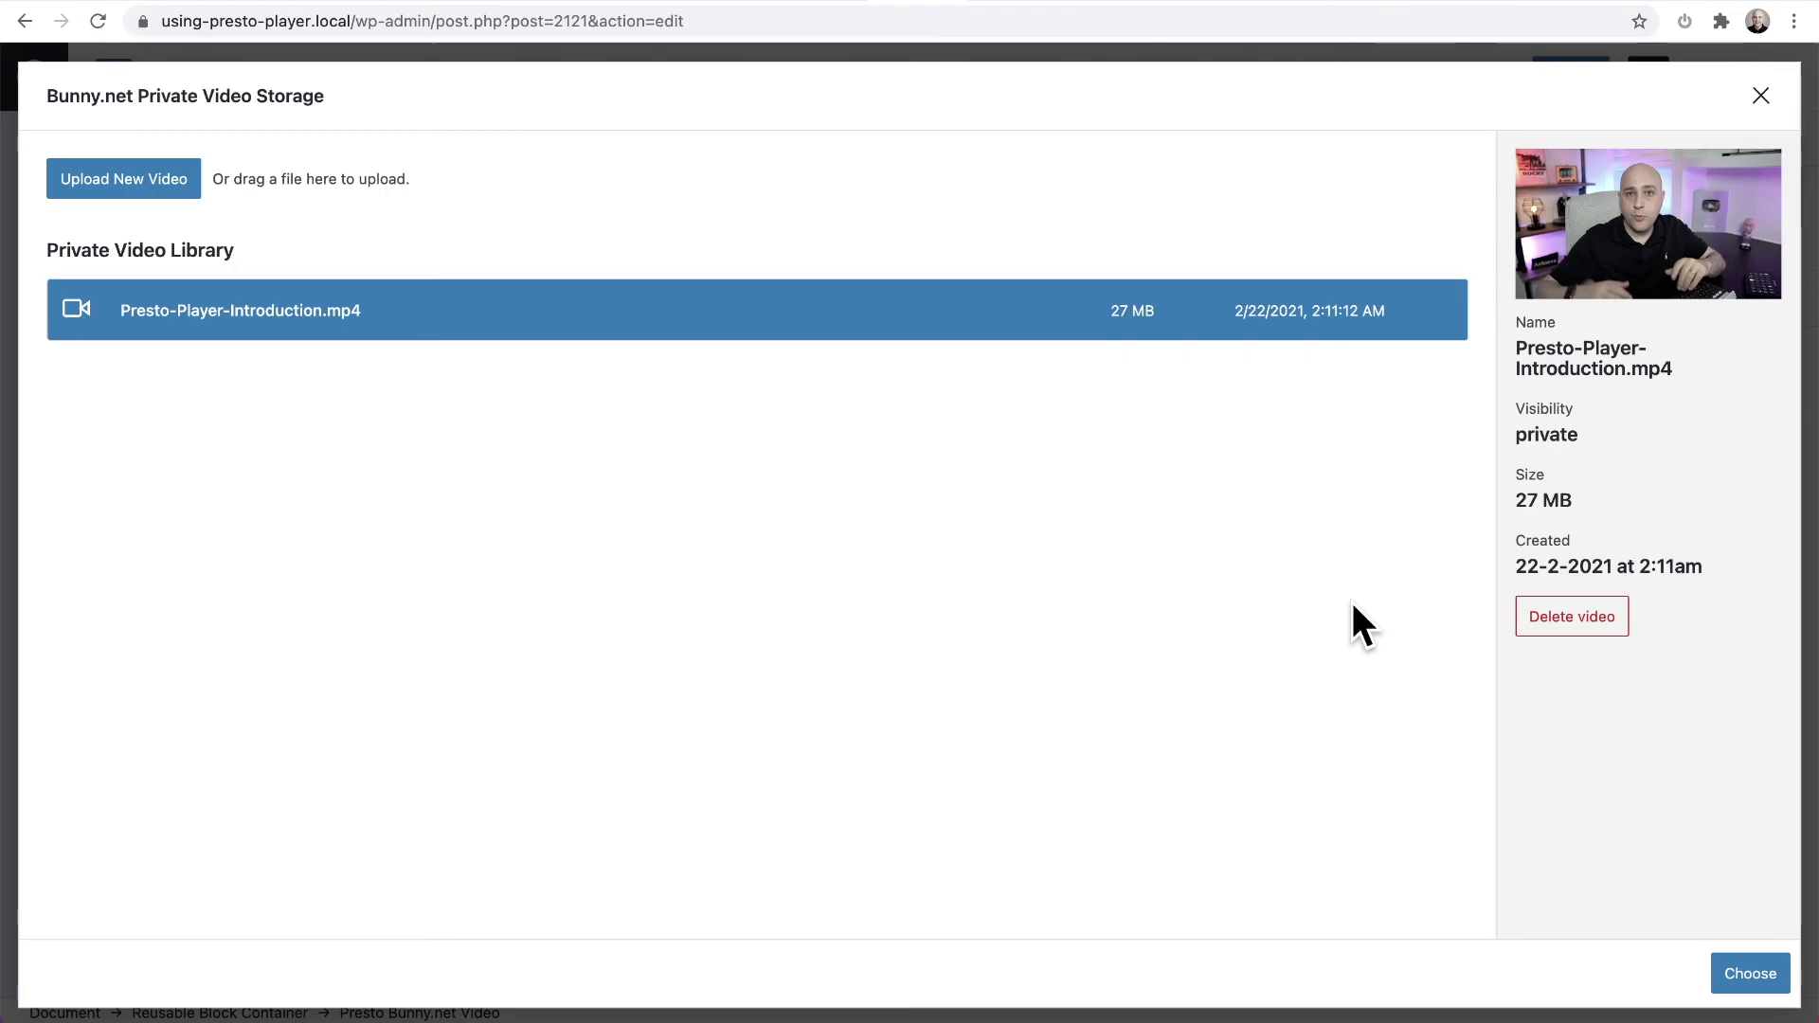
click(1727, 977)
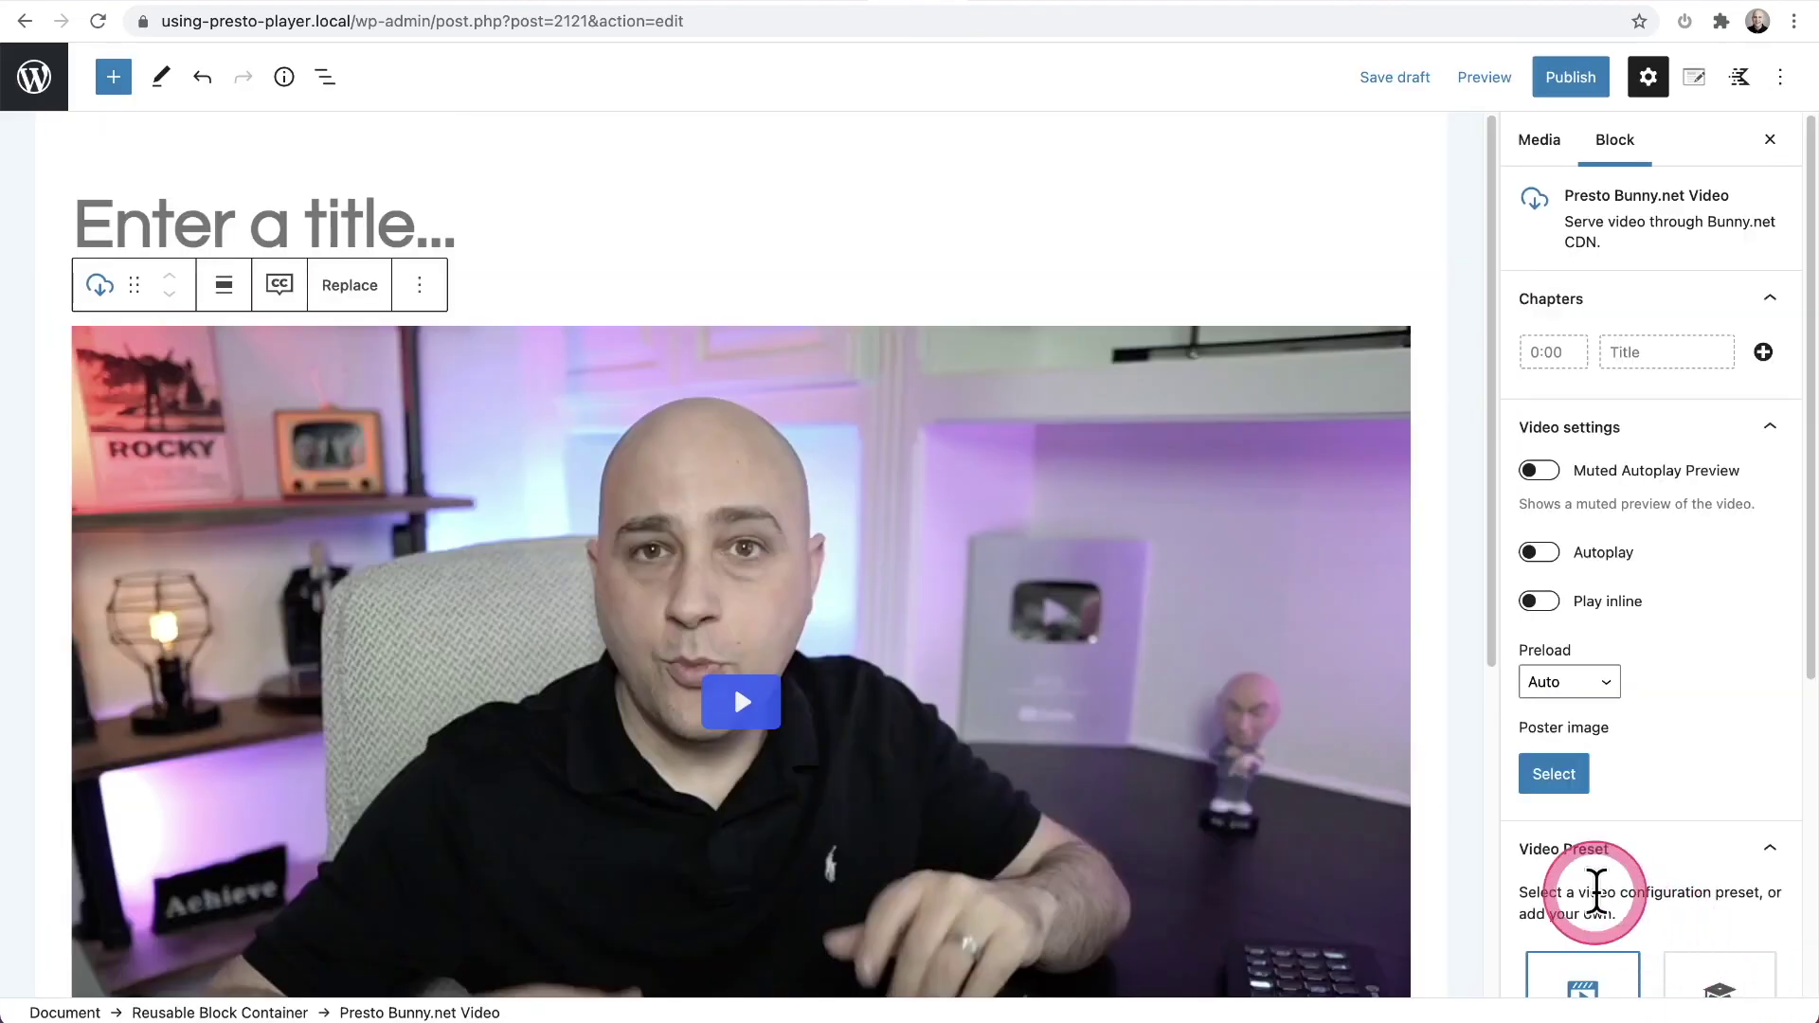
scroll(1035, 777, down, 2)
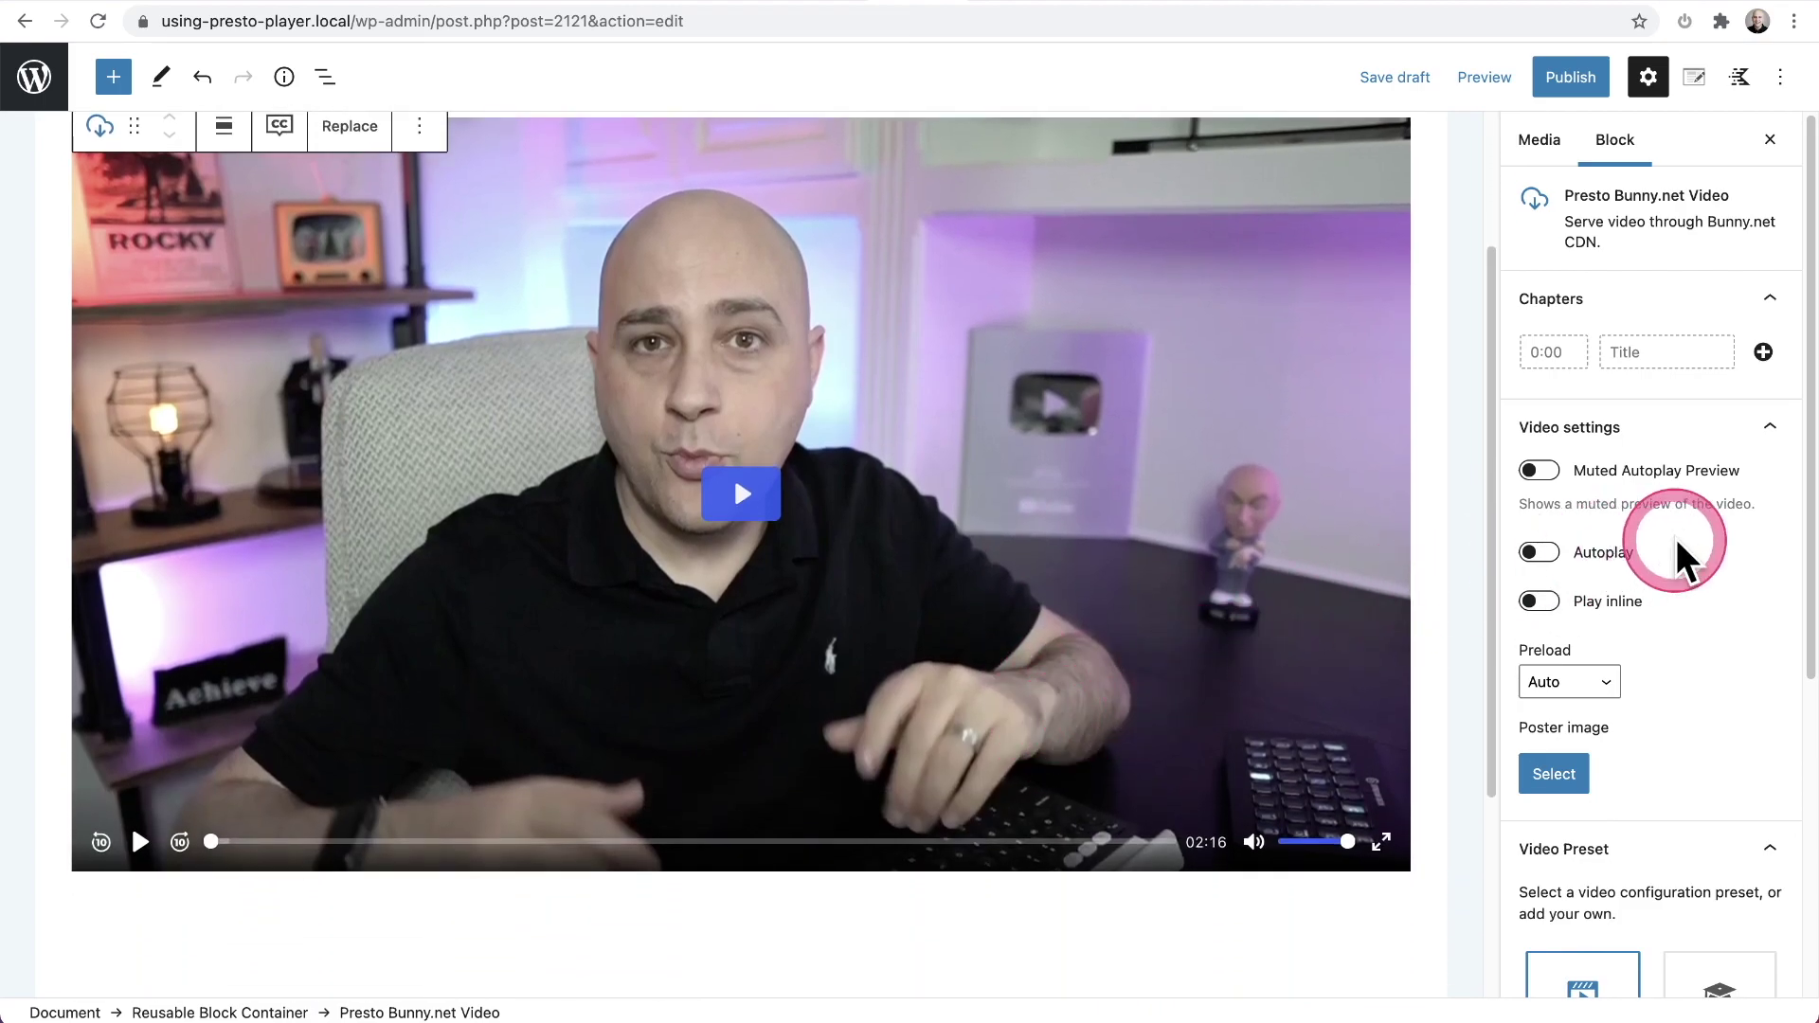
scroll(1677, 556, down, 5)
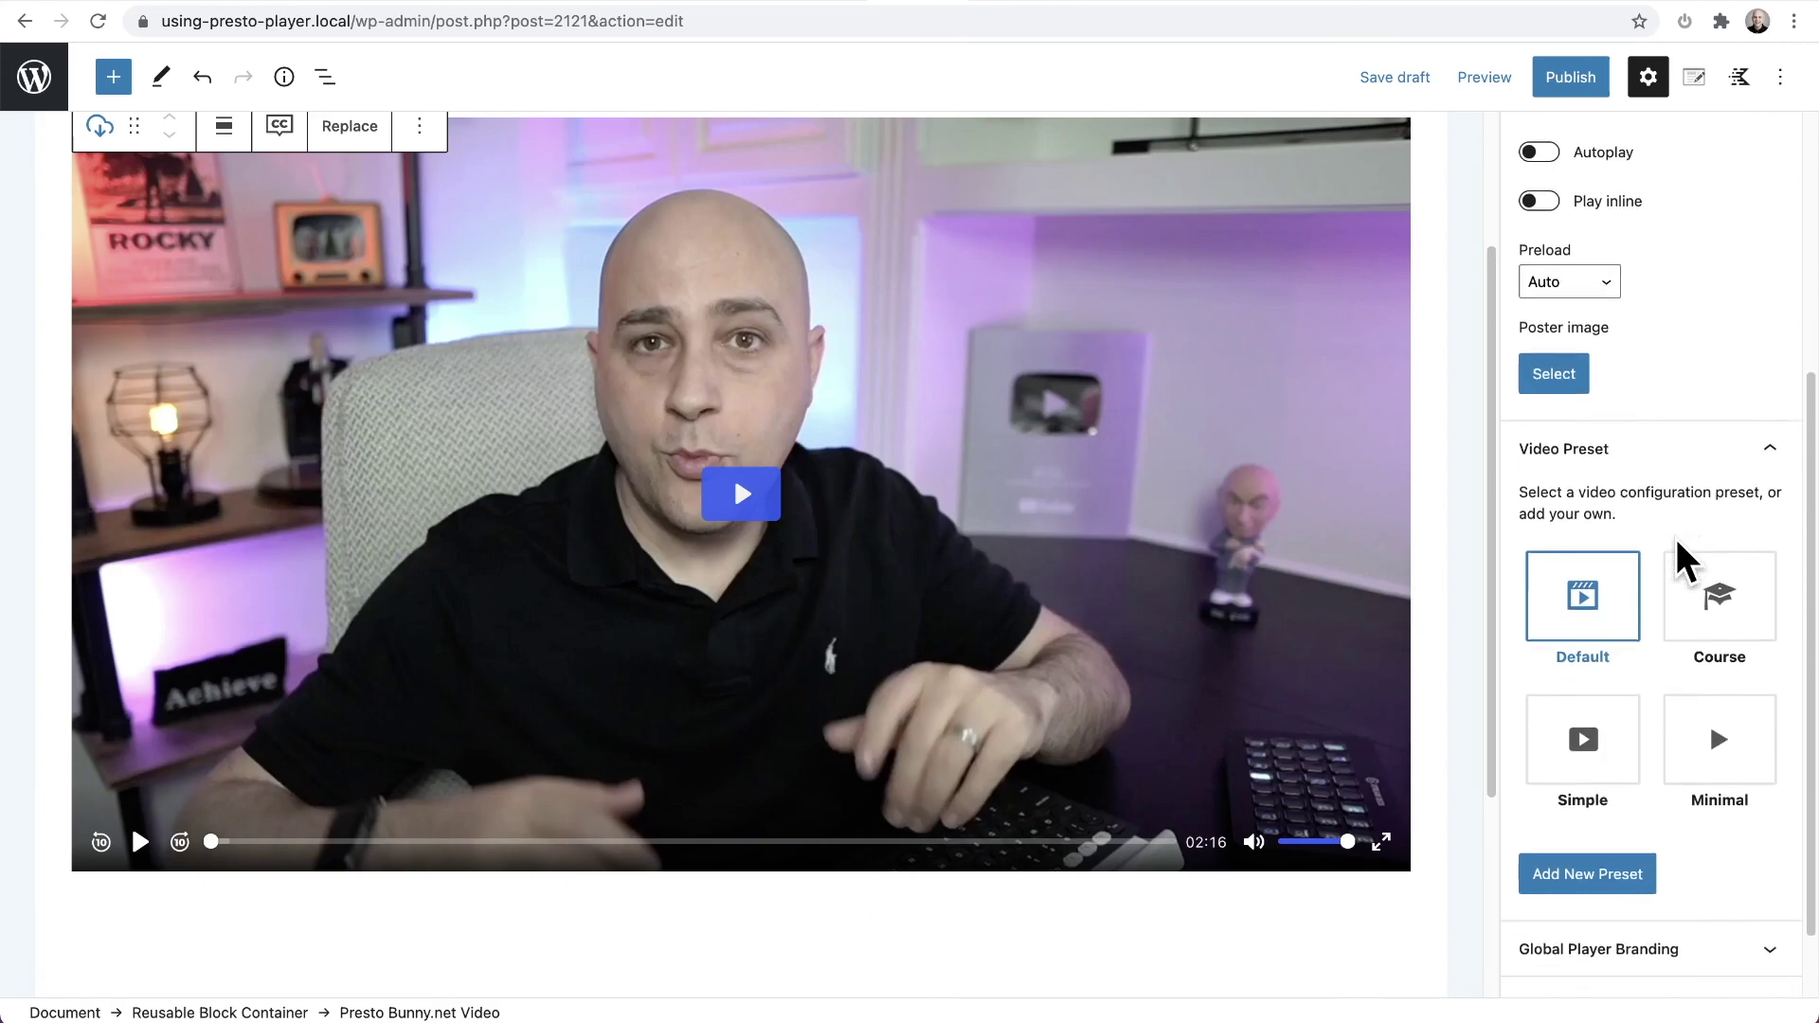
scroll(1687, 556, down, 1)
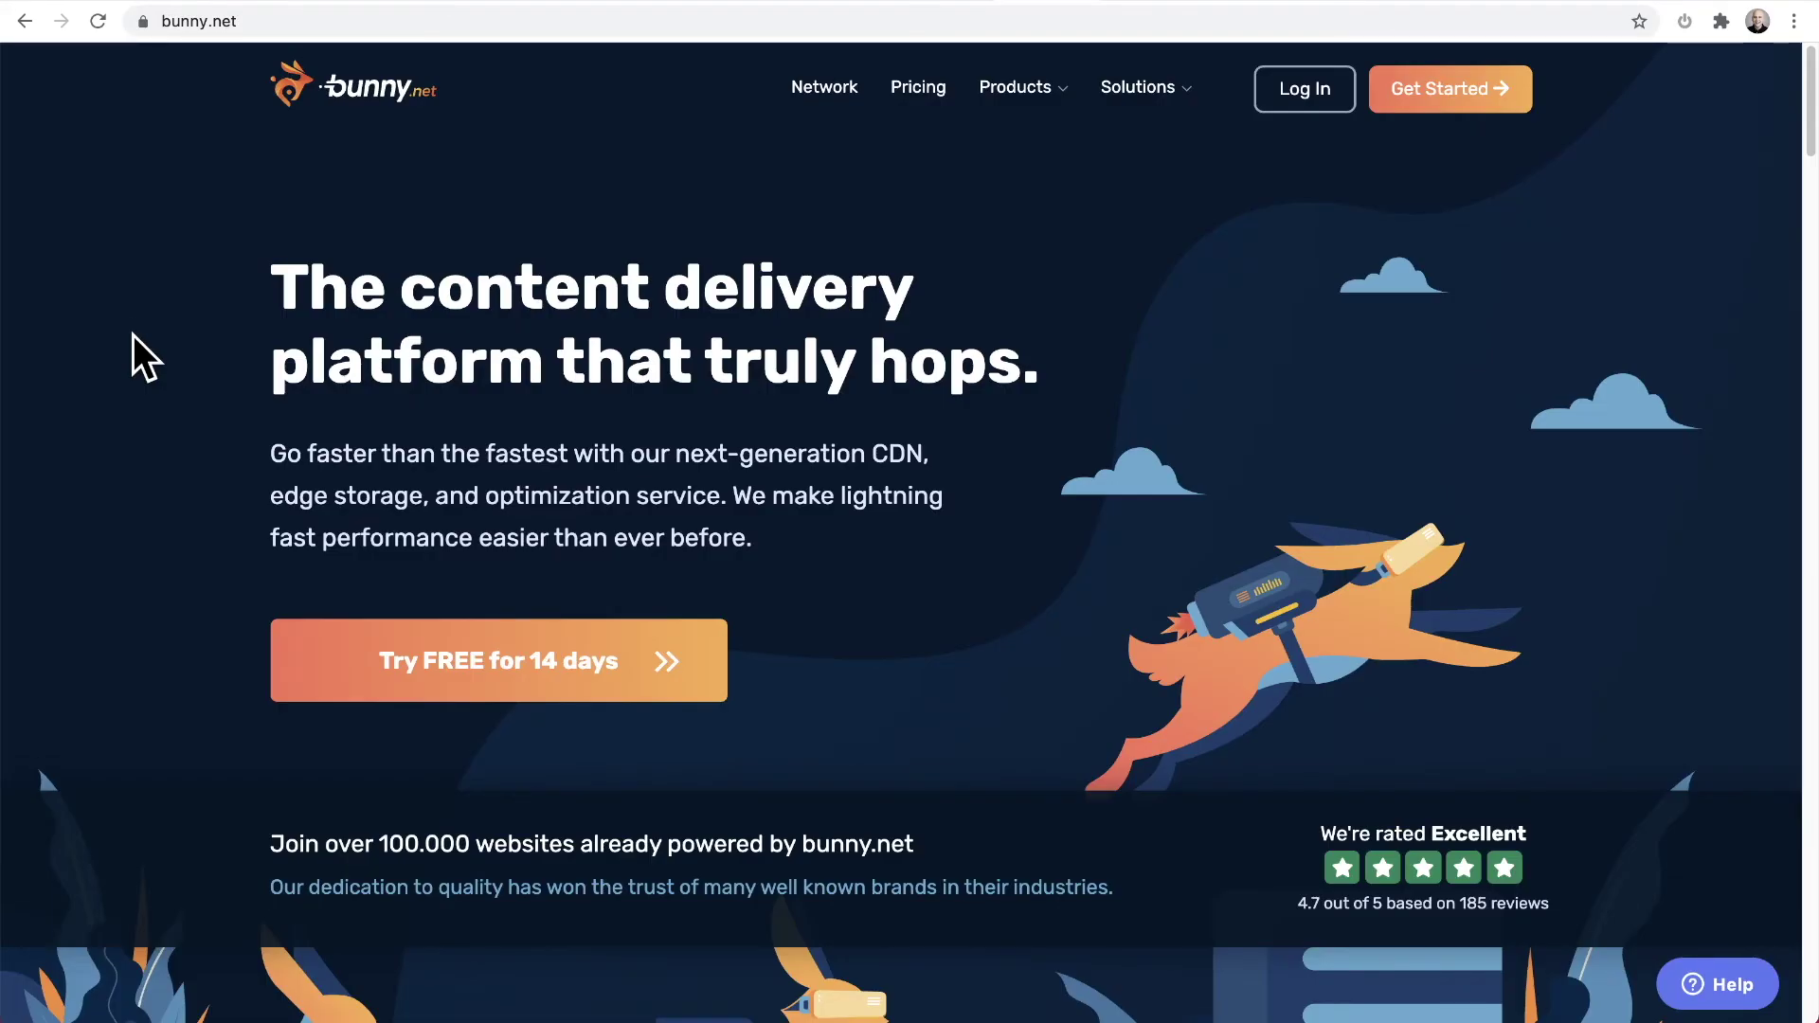